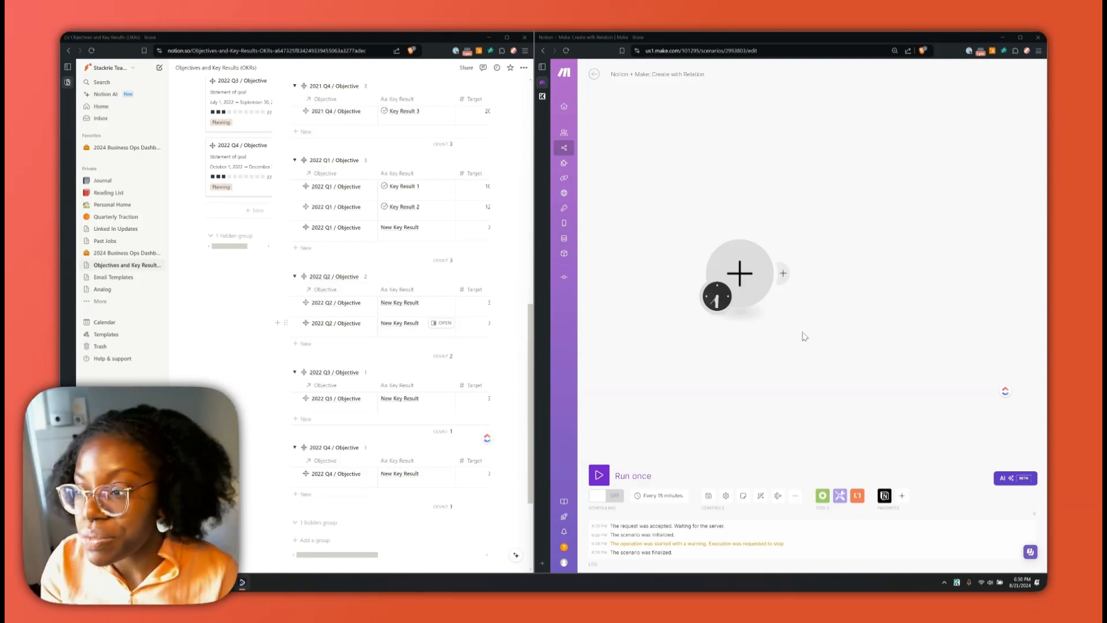
Add a Notion Create a Database Item module to the scenario and set its connection to Stackrie Notion Sandbox.
scroll(327, 223, "up", 5)
scroll(327, 222, "up", 3)
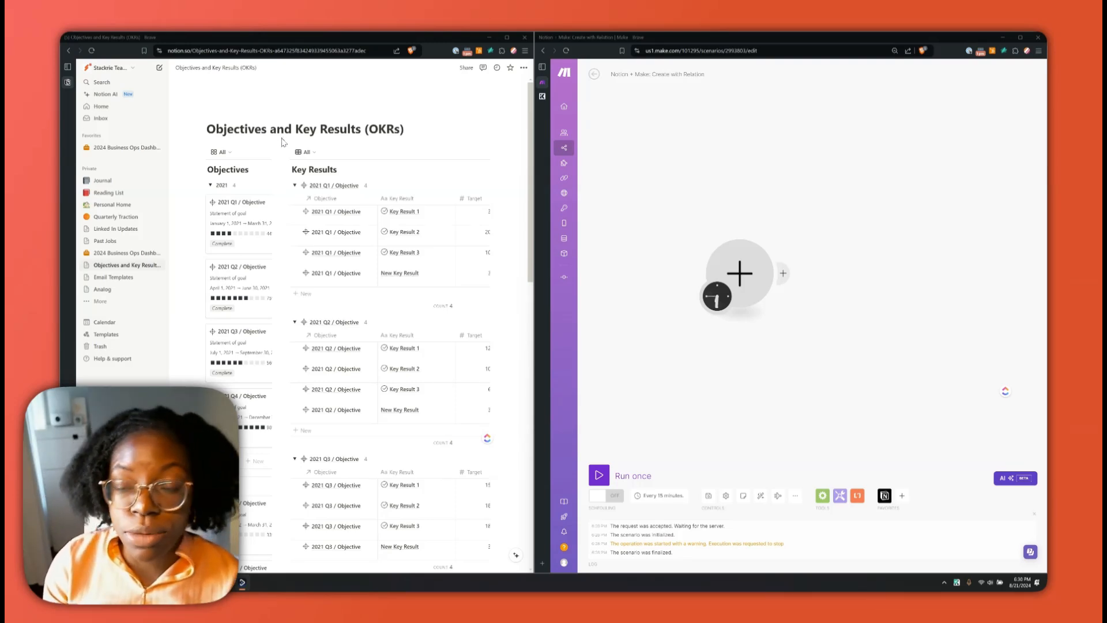
left_click(743, 270)
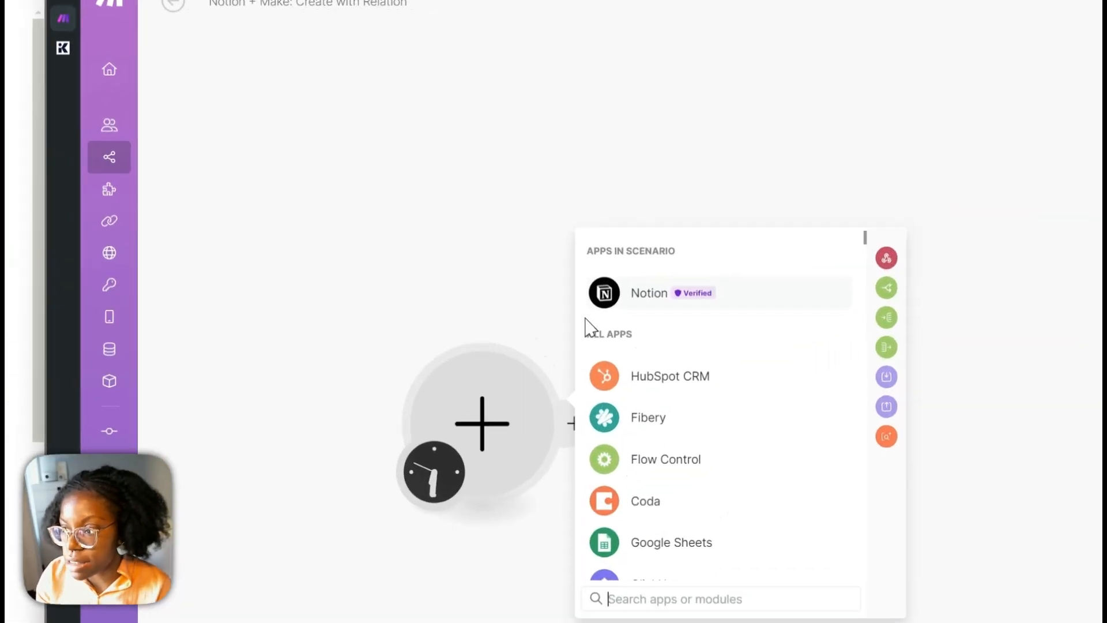
left_click(807, 212)
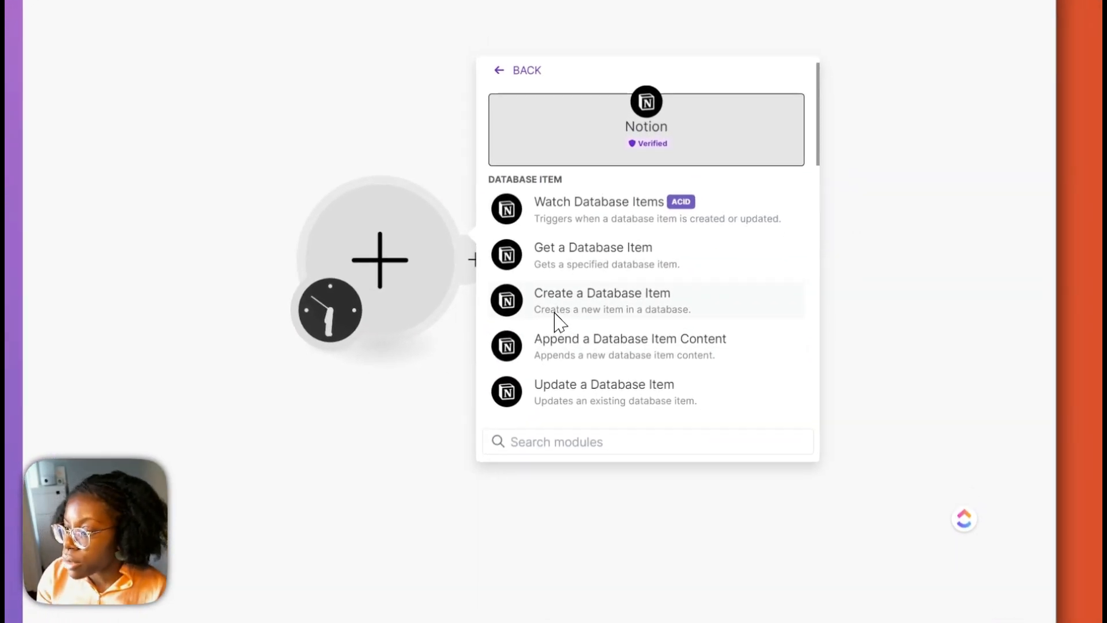
left_click(559, 316)
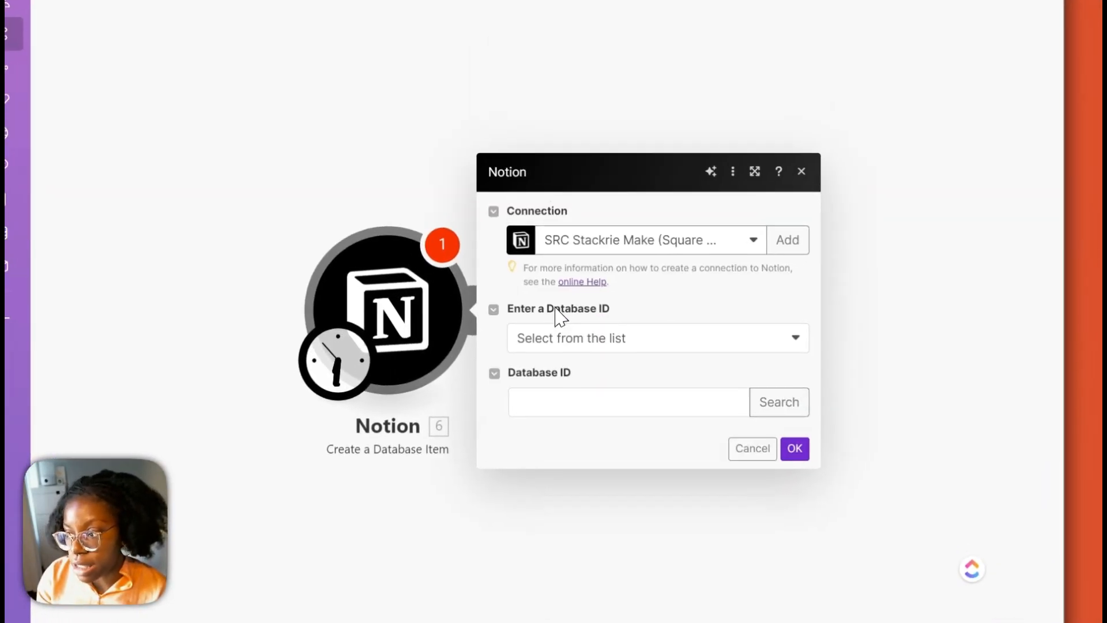
left_click(564, 312)
left_click(577, 379)
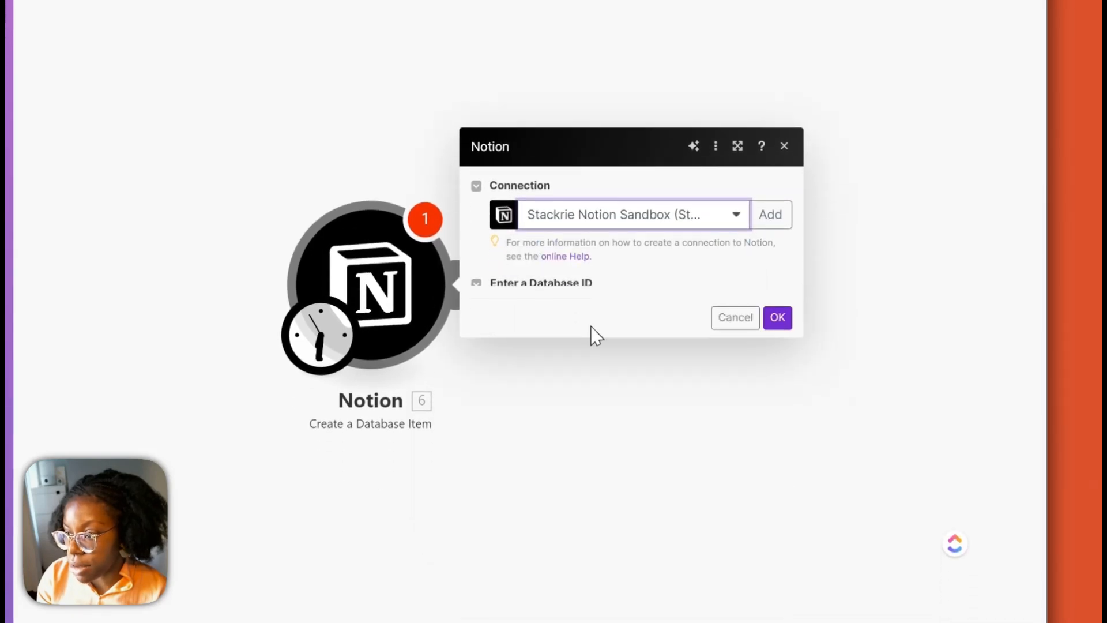
Search for "Objectives" in the module's database search and use the Objectives database as the target.
left_click(761, 326)
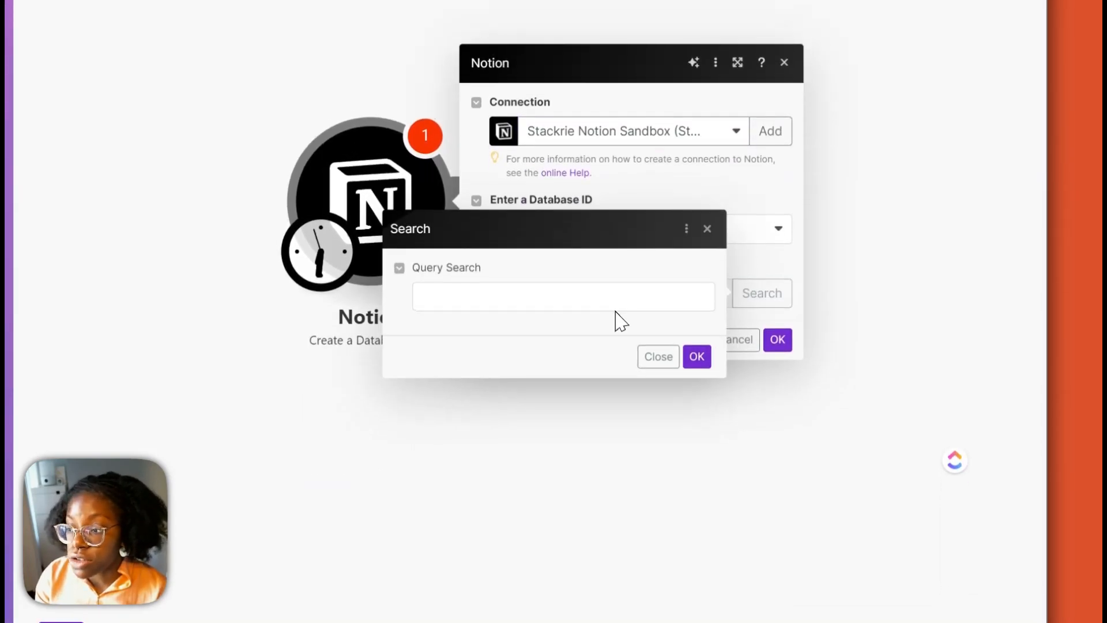
left_click(582, 335)
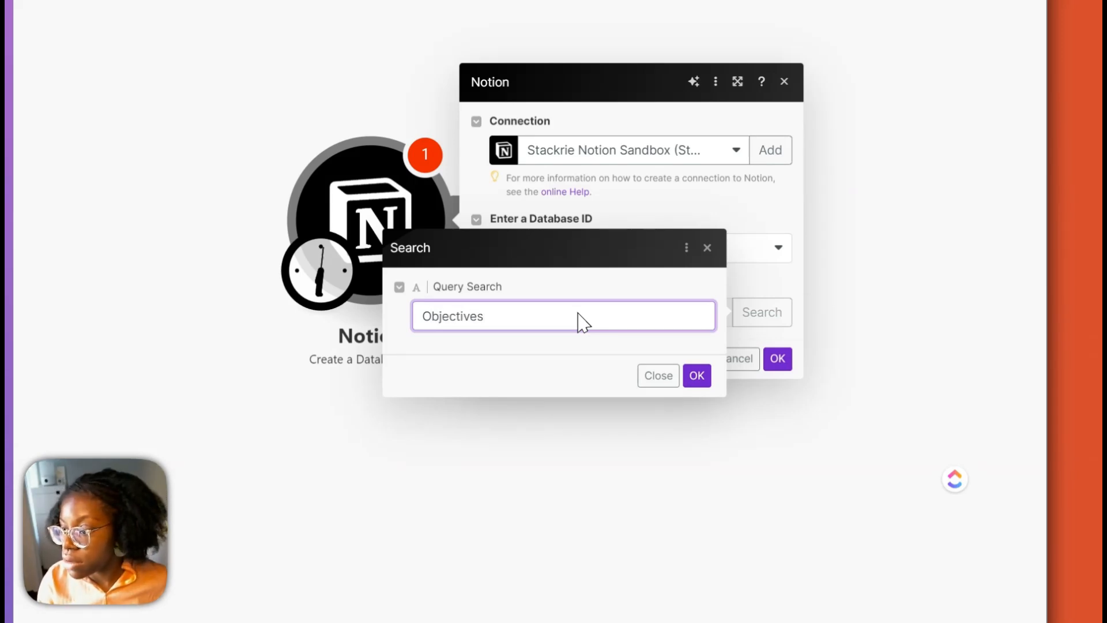
left_click(697, 376)
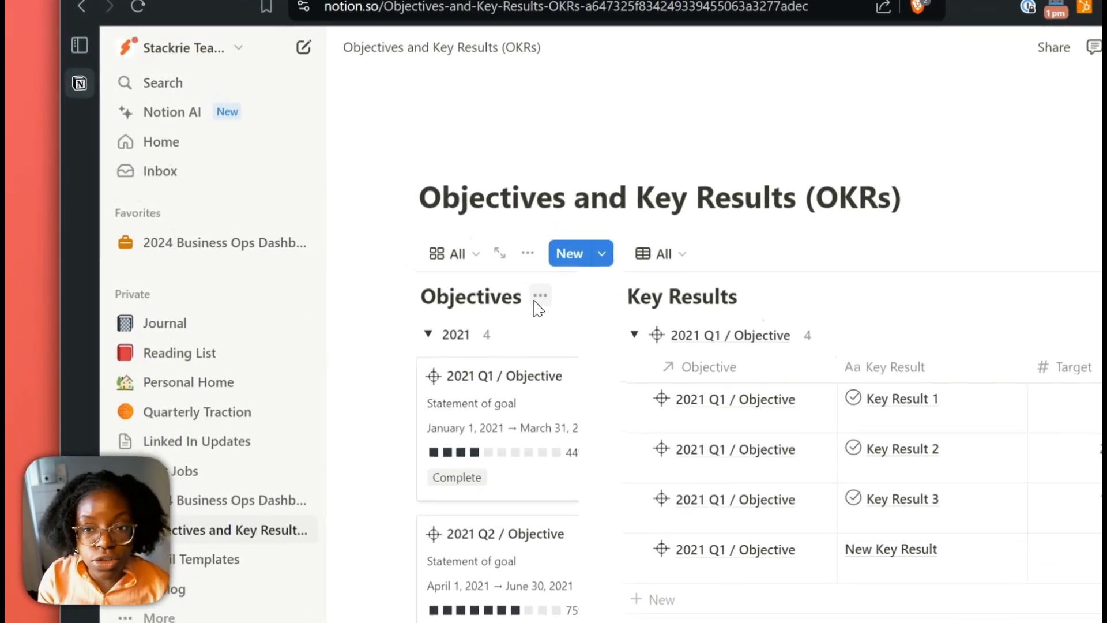
Open the Objectives database from the OKR page in Notion and select the database ID in its URL.
left_click(256, 169)
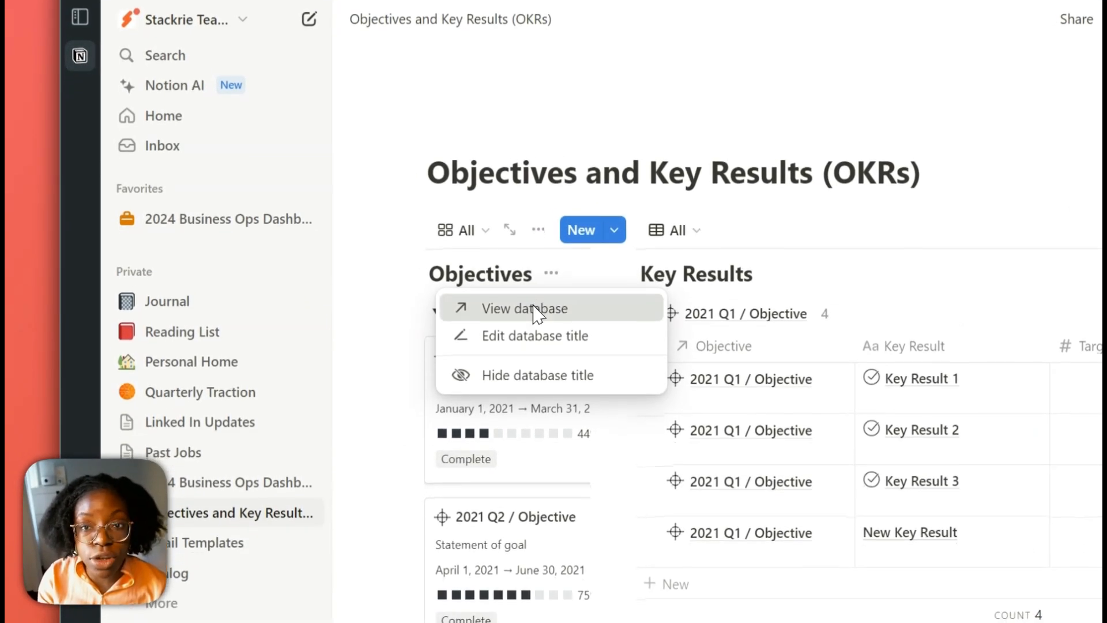
left_click(537, 311)
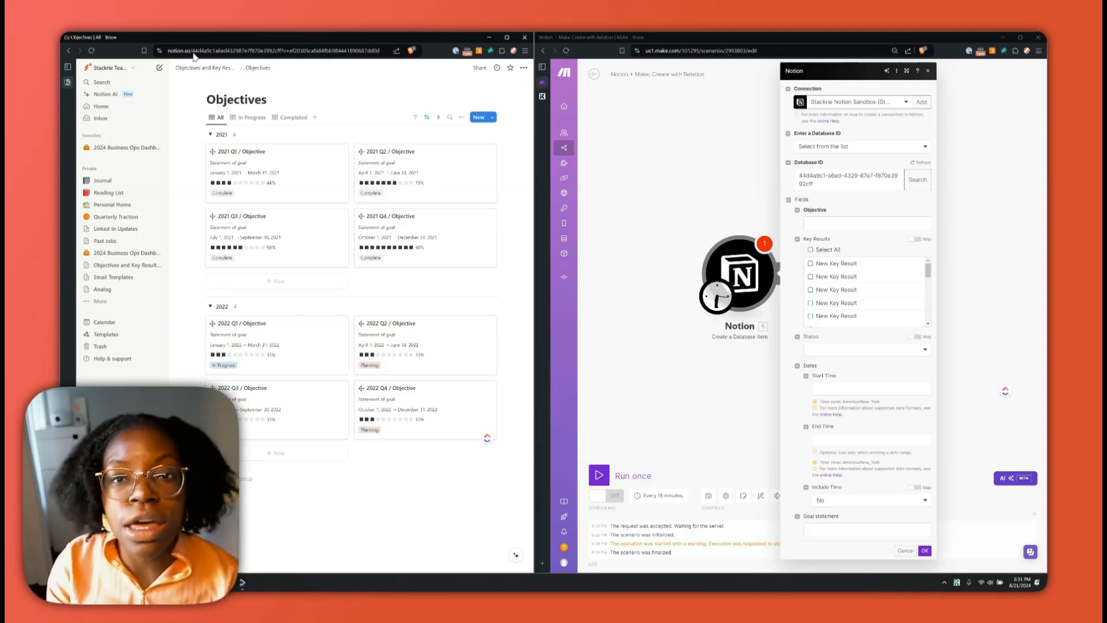
left_click_drag(192, 52, 282, 53)
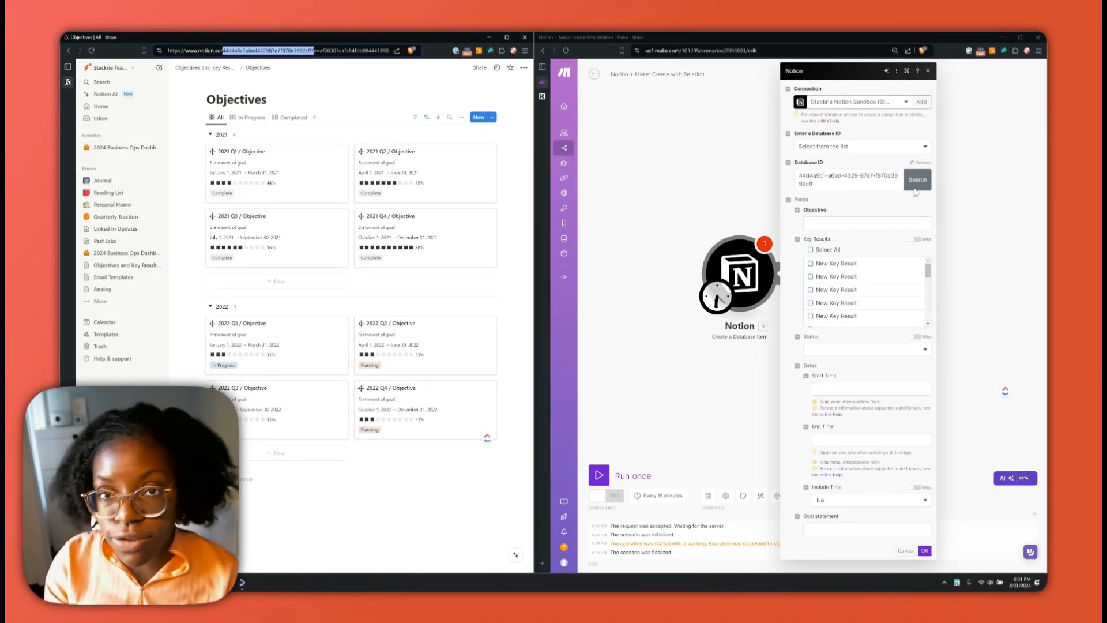
In the module's fields, enter 2024 Q3 as the Objective and set the Status to In Progress.
left_click(877, 205)
left_click(851, 222)
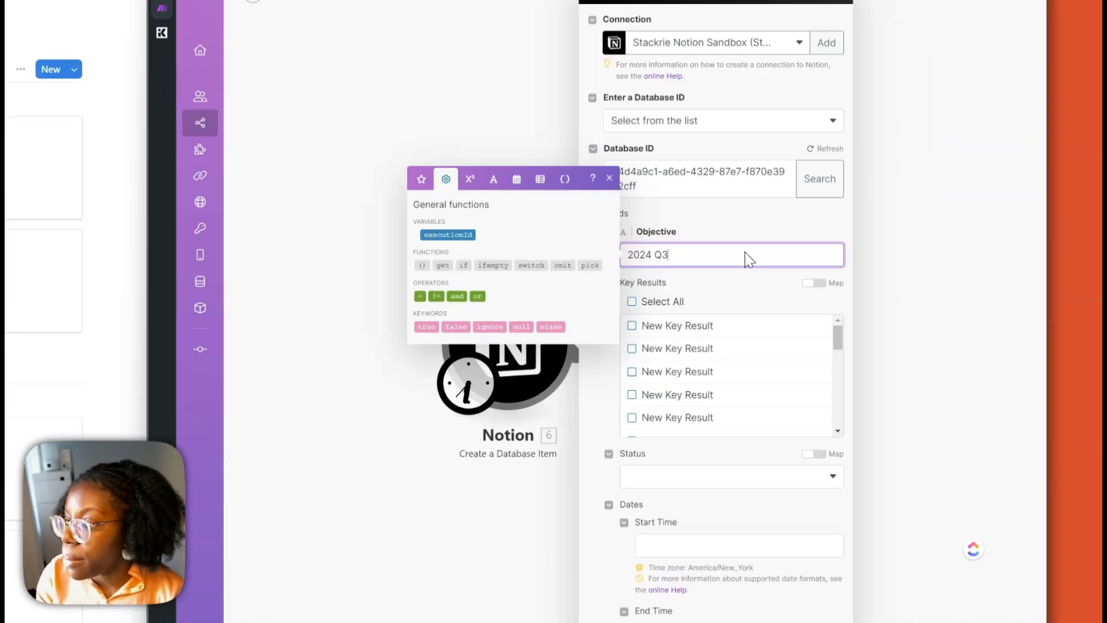
left_click(880, 212)
scroll(847, 274, "down", 2)
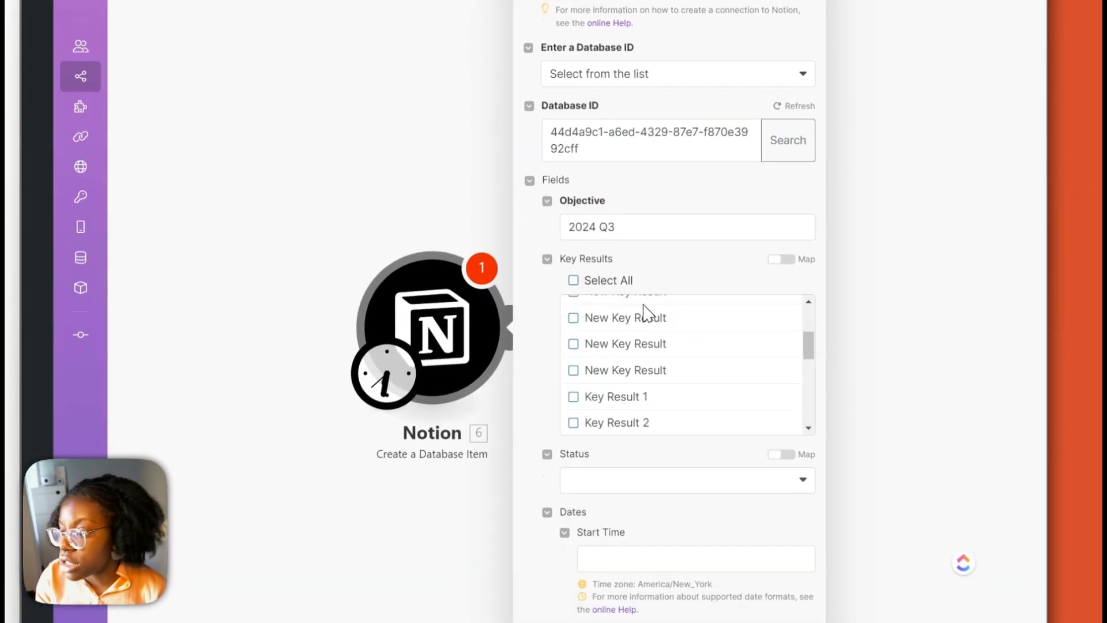
left_click(638, 389)
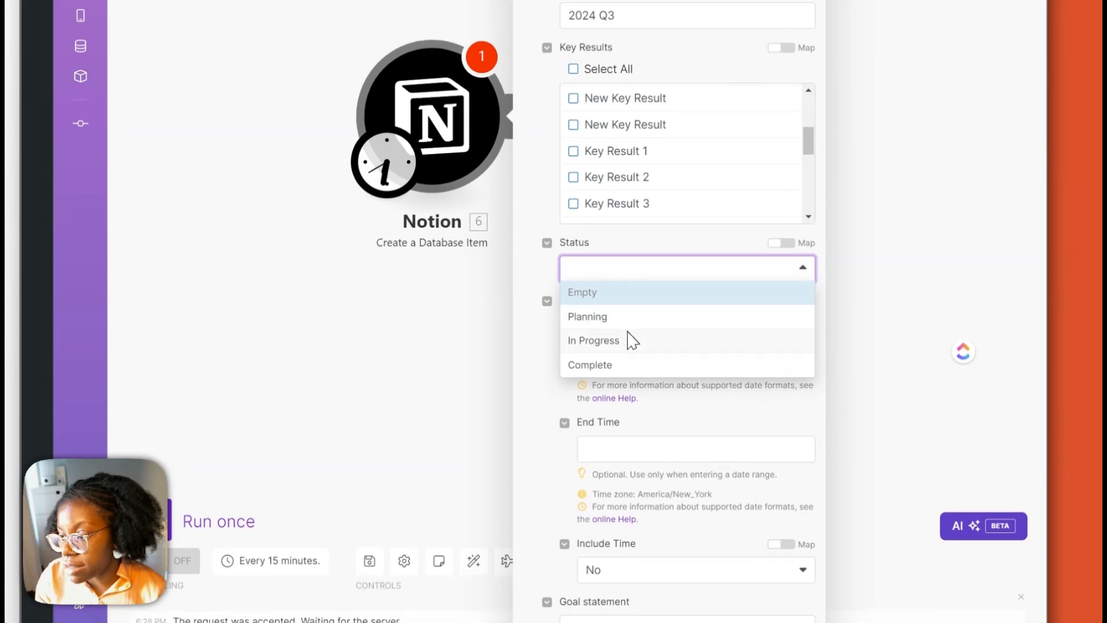
left_click(635, 462)
left_click(637, 344)
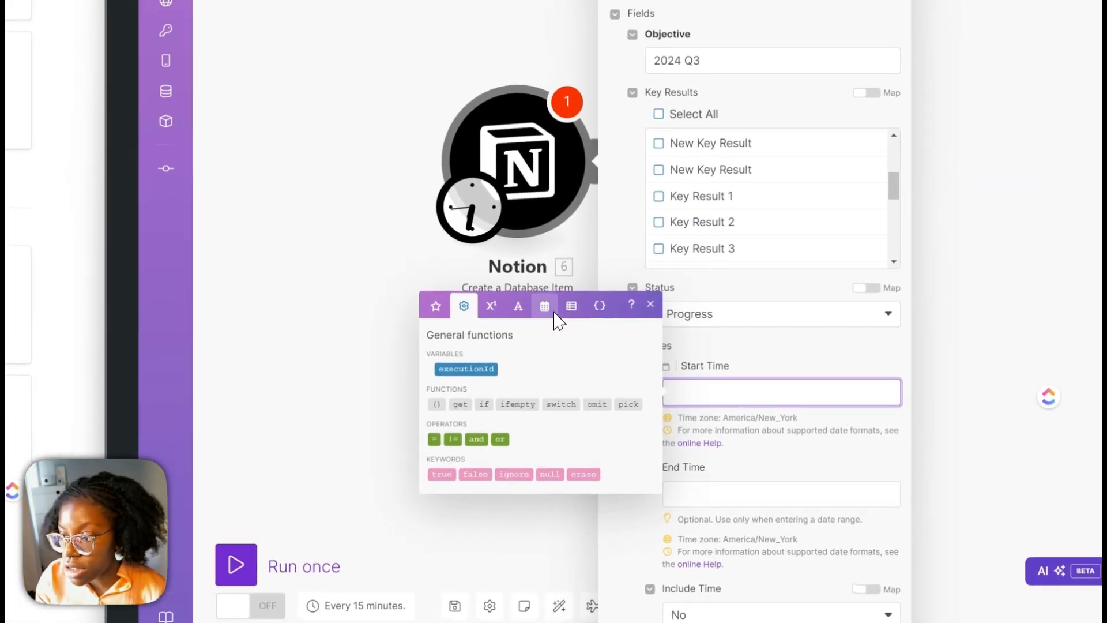
Set the dates from 07/01/2024 to 09/30/2024, enter the goal statement "This is a goal", and save the module.
left_click(459, 245)
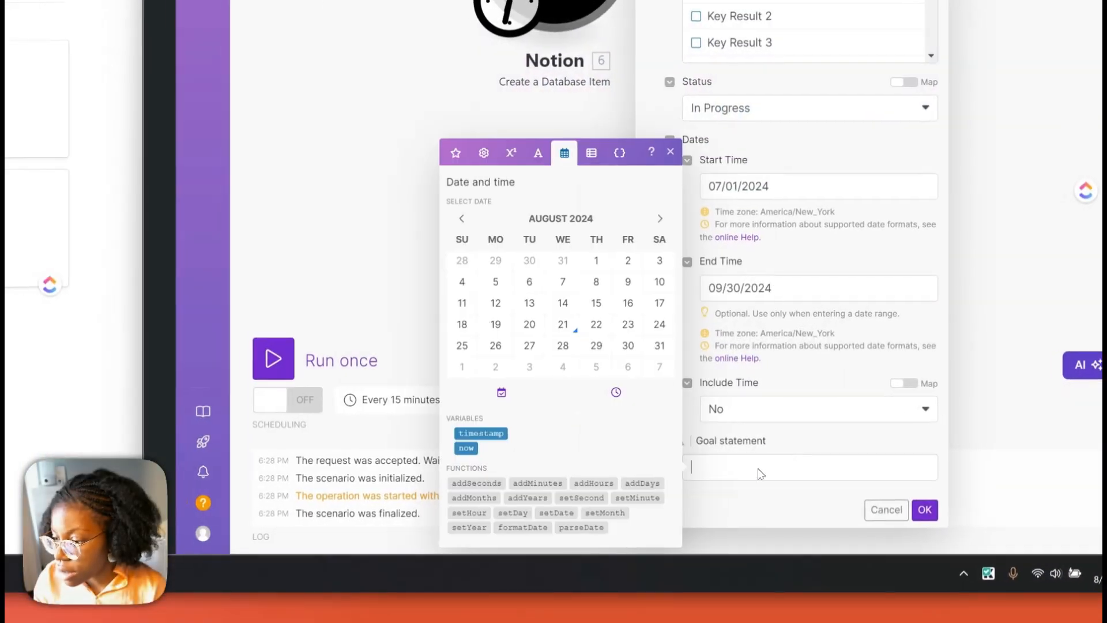
left_click(759, 469)
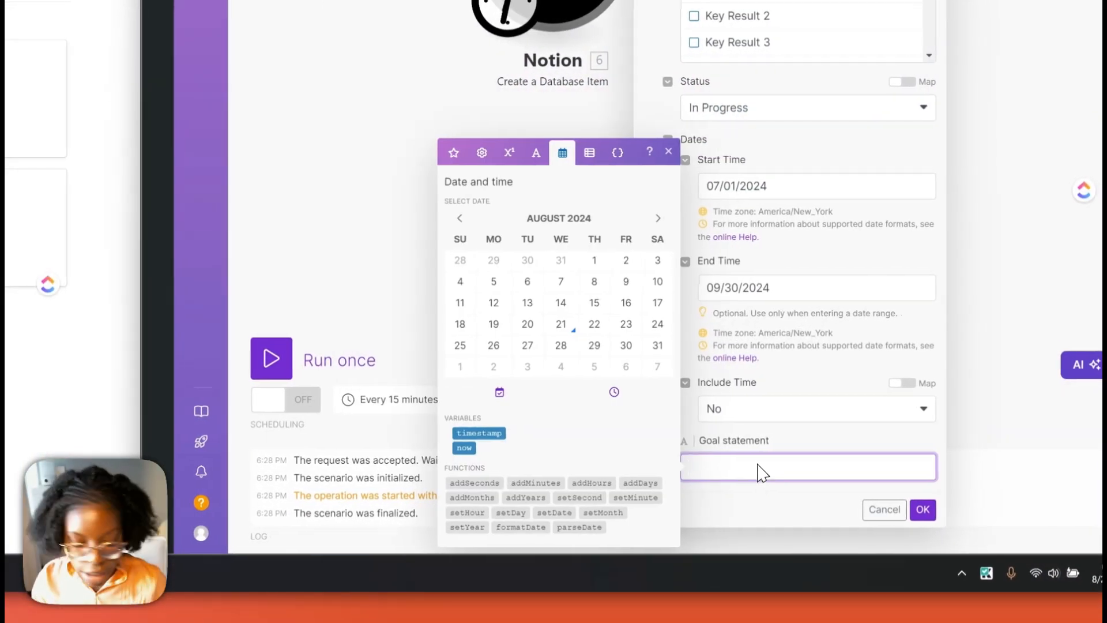
type("This is a goal")
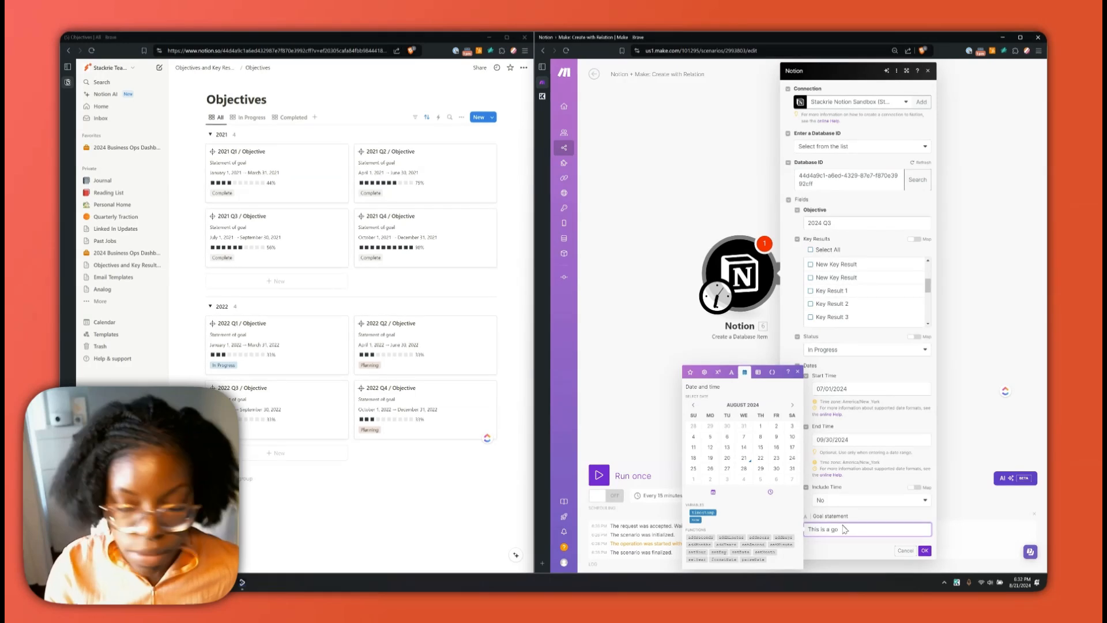
left_click(925, 551)
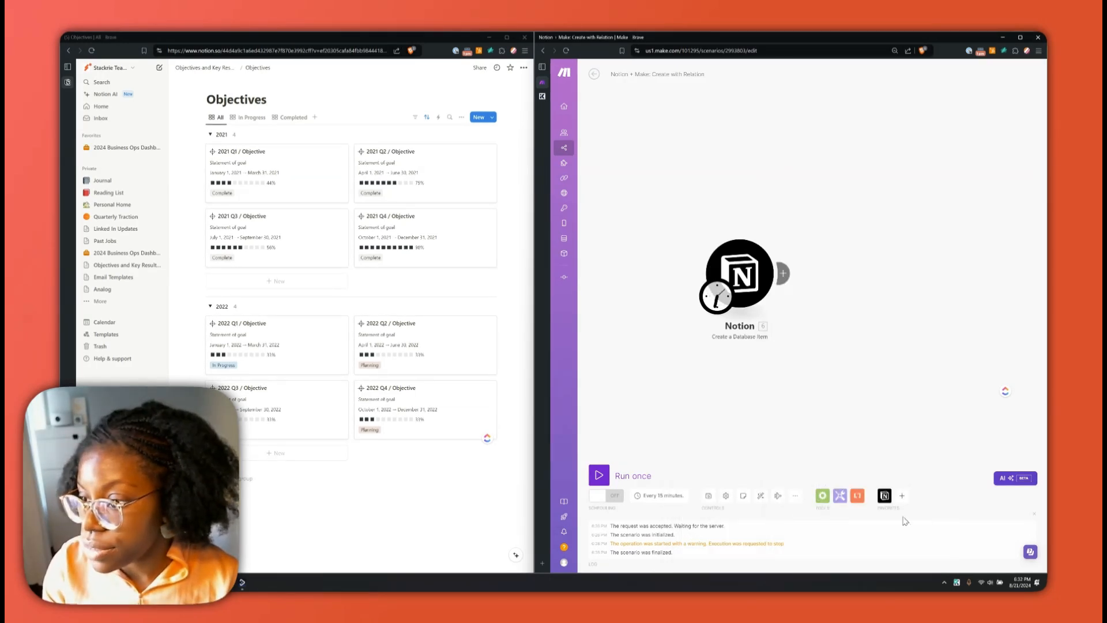
Reopen the settings of the Notion Create a Database Item module.
left_click(745, 290)
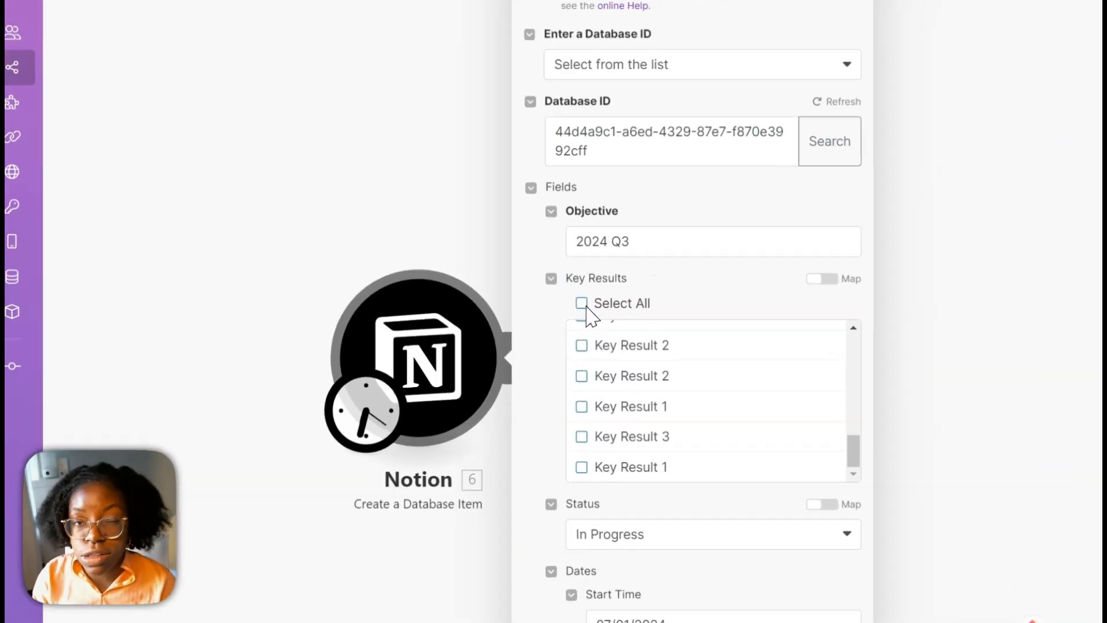
left_click(811, 250)
left_click(811, 249)
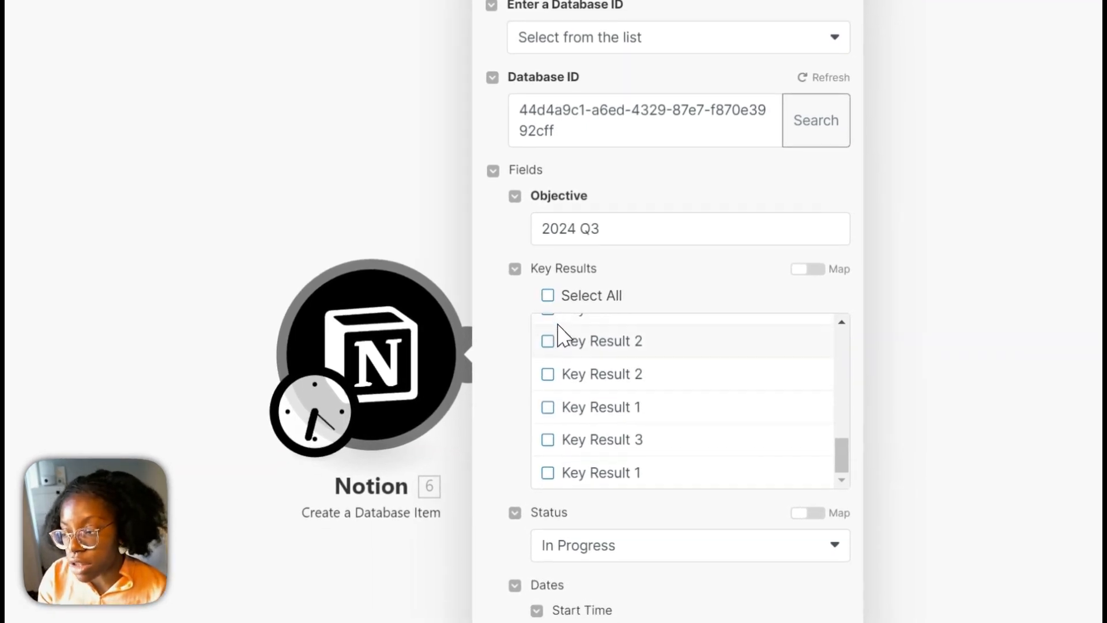
scroll(559, 333, "up", 10)
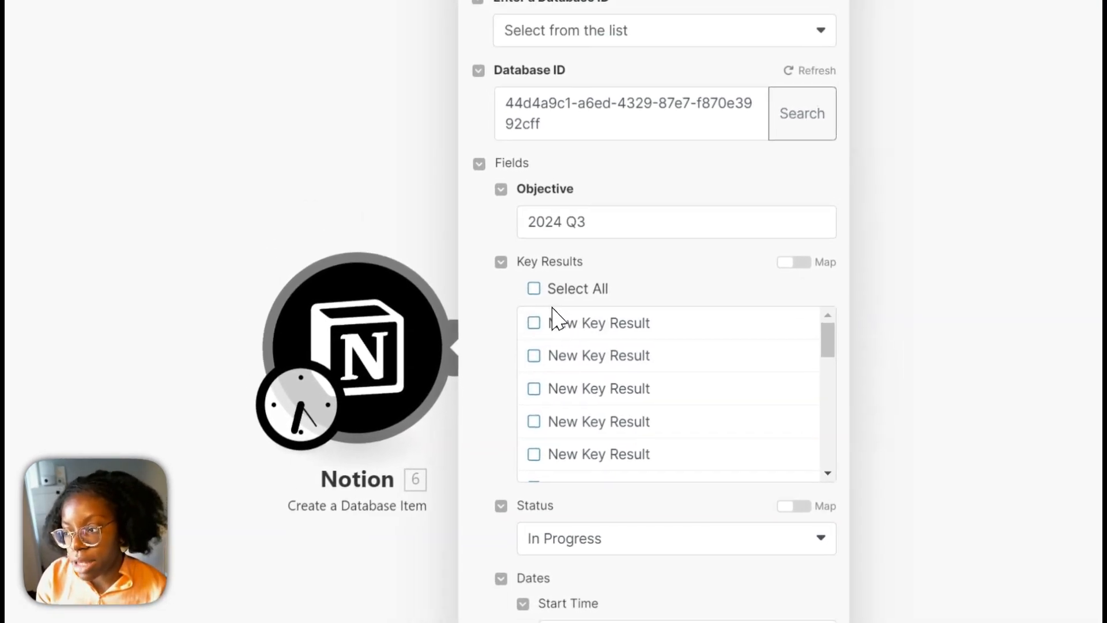
left_click(551, 288)
left_click(539, 323)
left_click(536, 354)
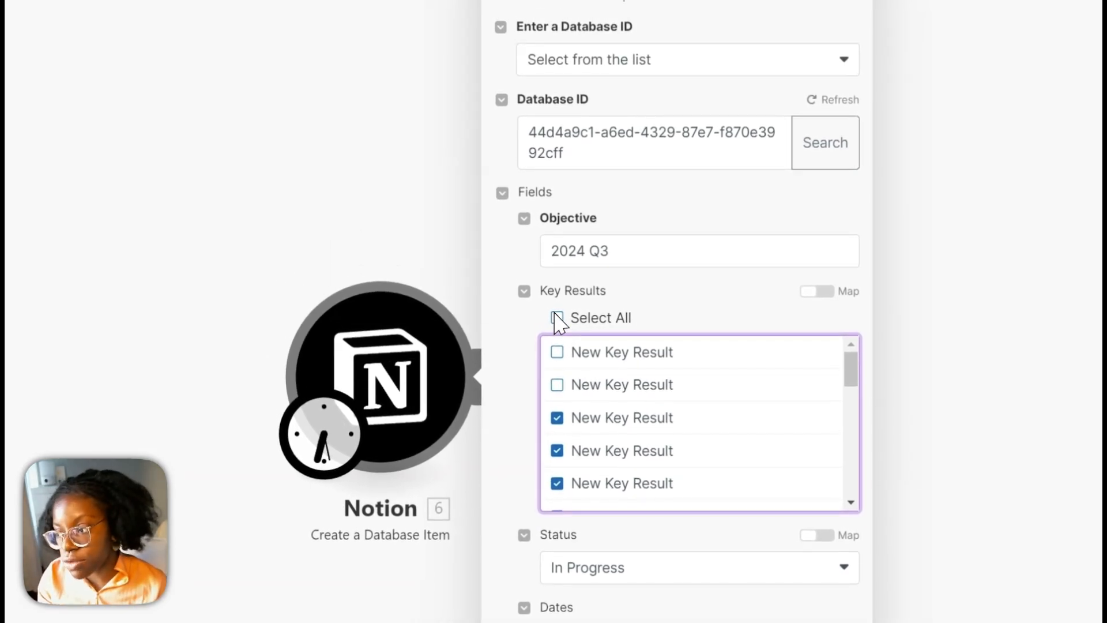
left_click(557, 318)
left_click(557, 318)
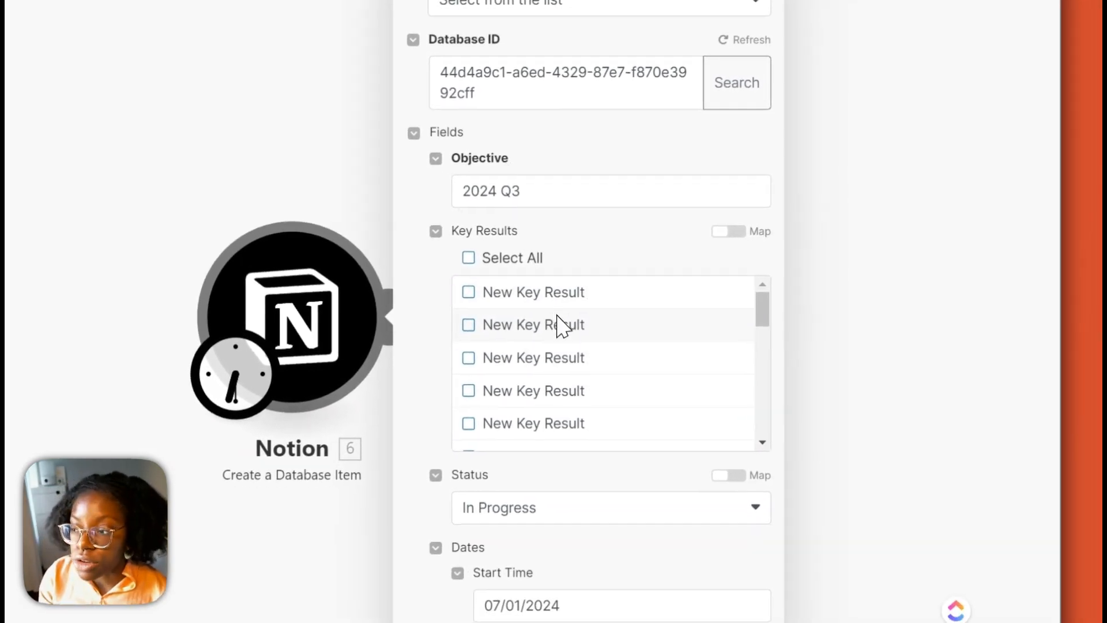
Choose the Key Result 1 listed just above Key Result 3 as the related key result, save, and run only this module.
scroll(557, 316, "down", 6)
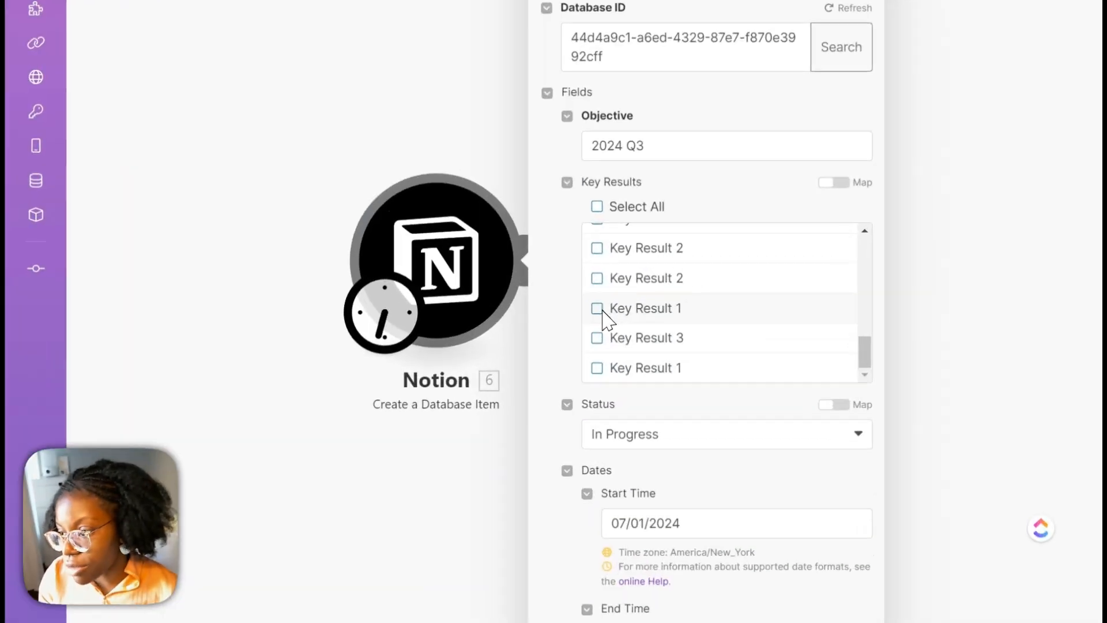
left_click(811, 294)
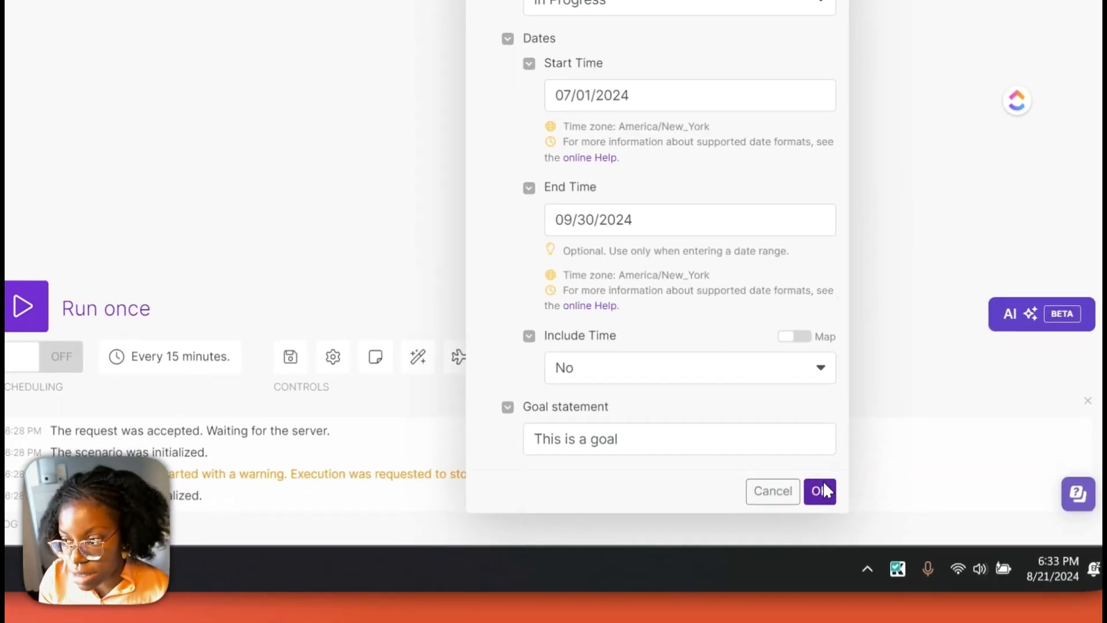
left_click(924, 551)
right_click(745, 267)
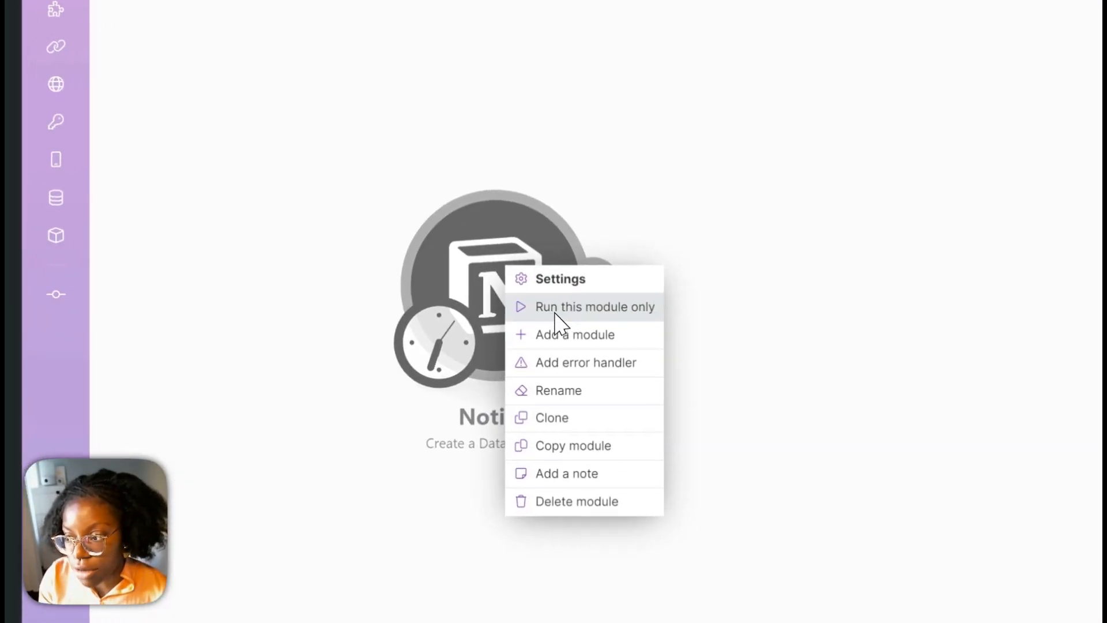
left_click(557, 316)
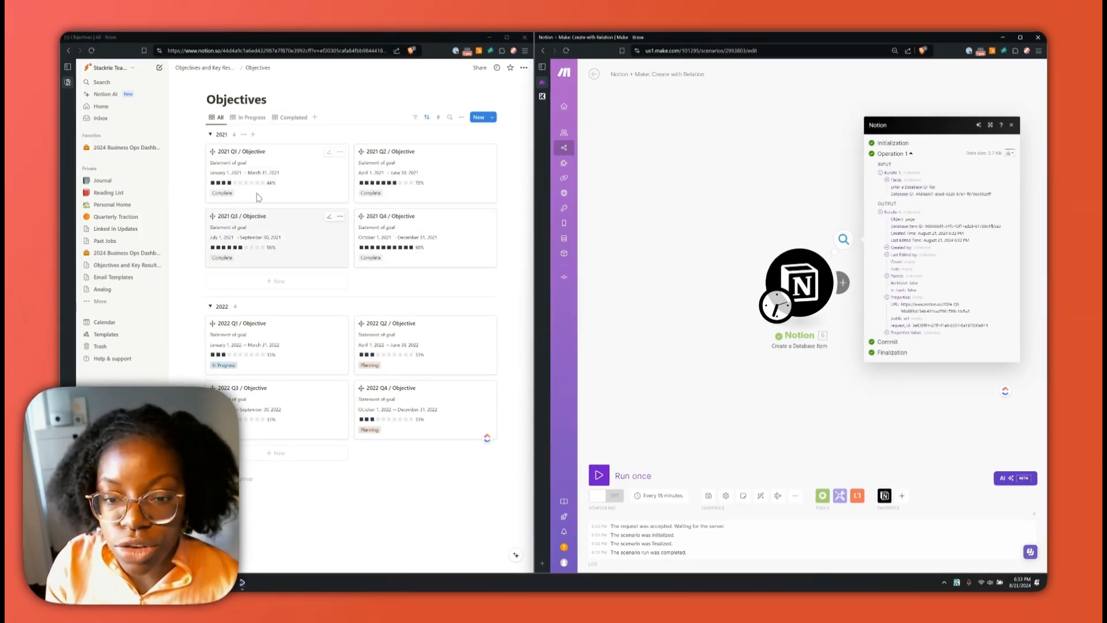
Collapse the 2021 group in the Objectives database, reveal the hidden 2024 group, and open the 2024 Q3 objective to check it.
left_click(211, 135)
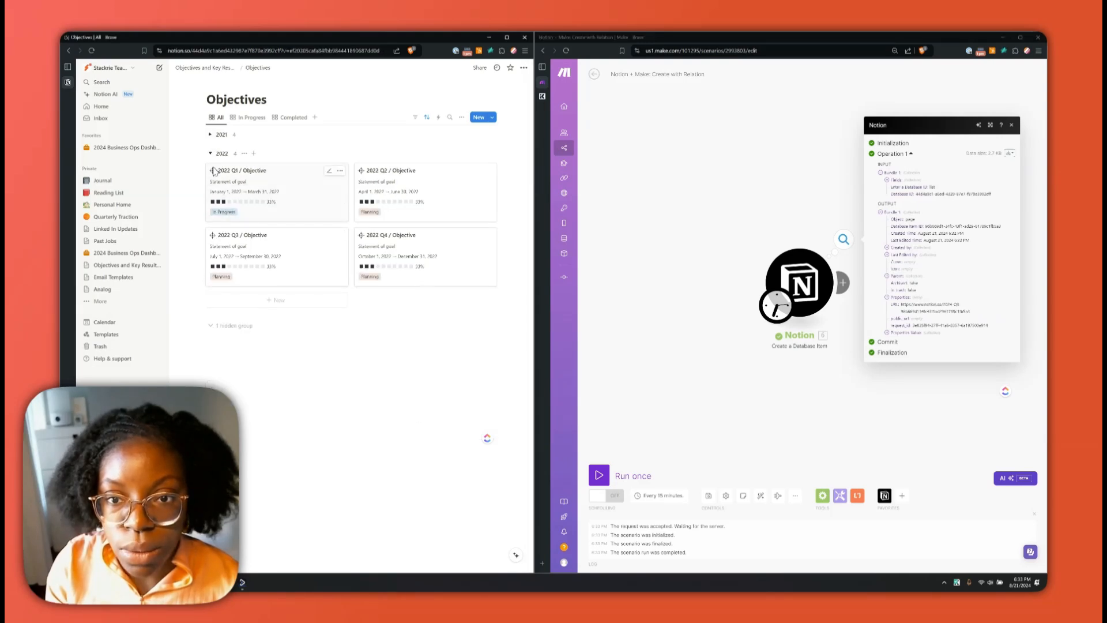
left_click(231, 325)
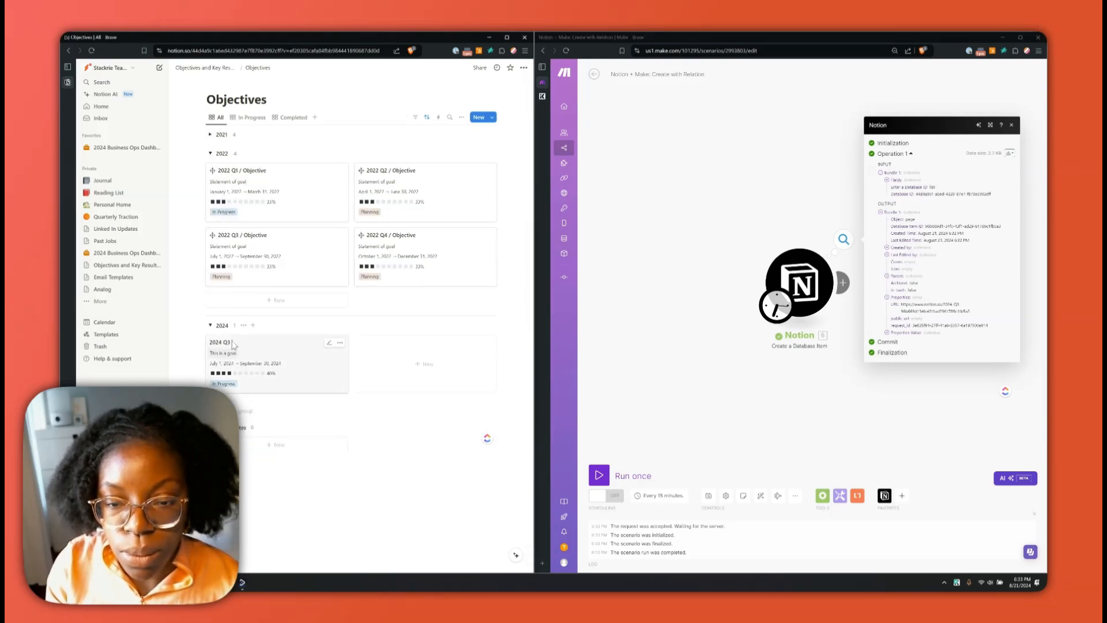
left_click(264, 357)
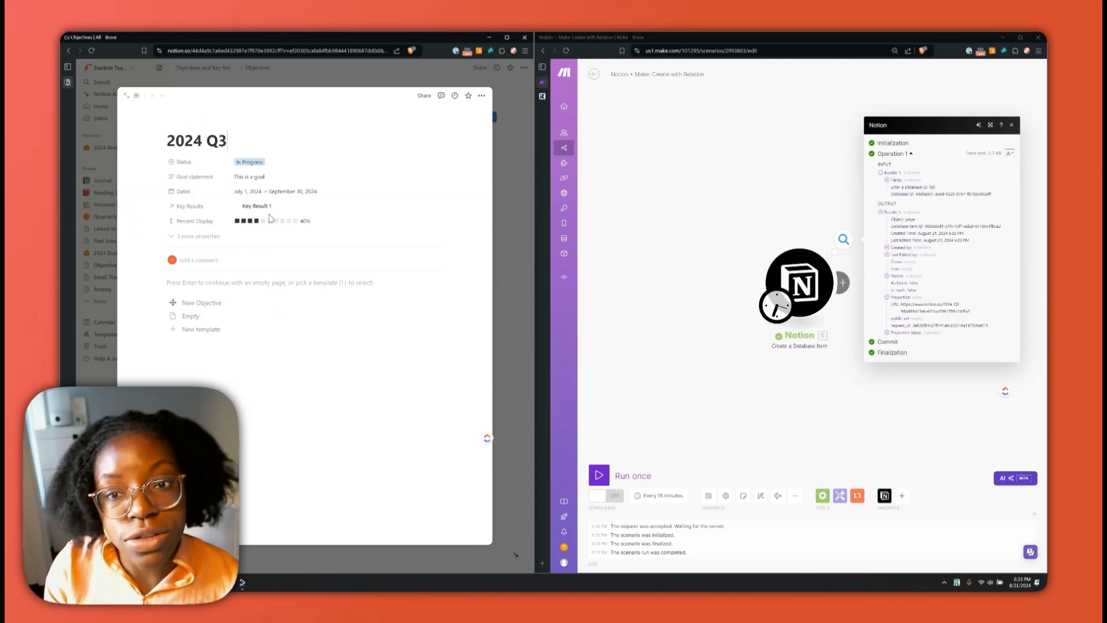
Close the run output and add a second Notion Create a Database Item module after the first one.
left_click(805, 213)
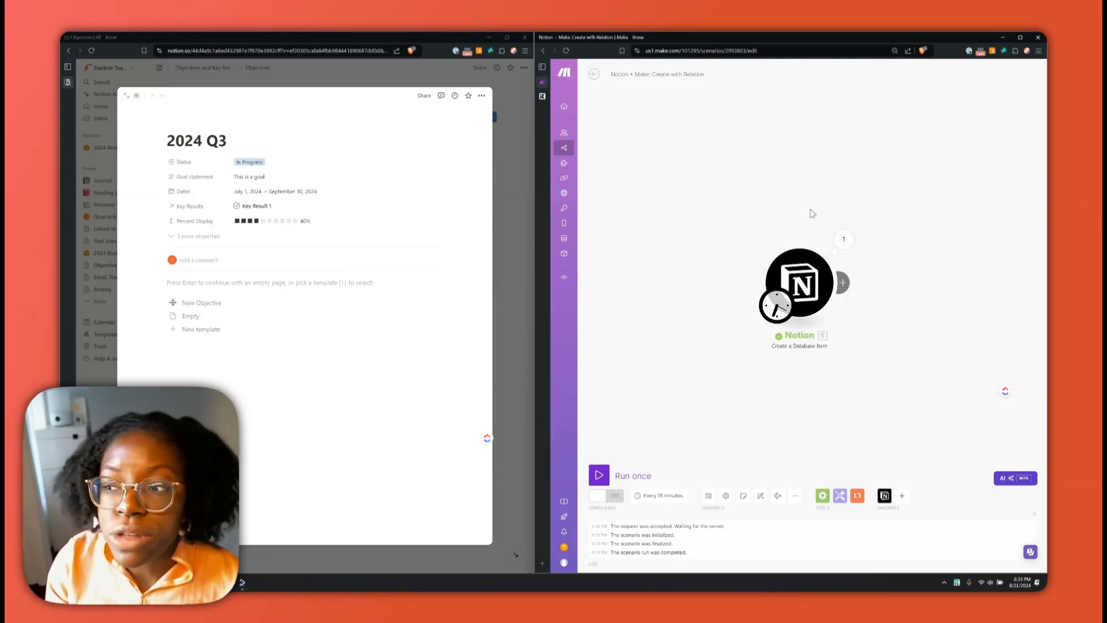
left_click(843, 283)
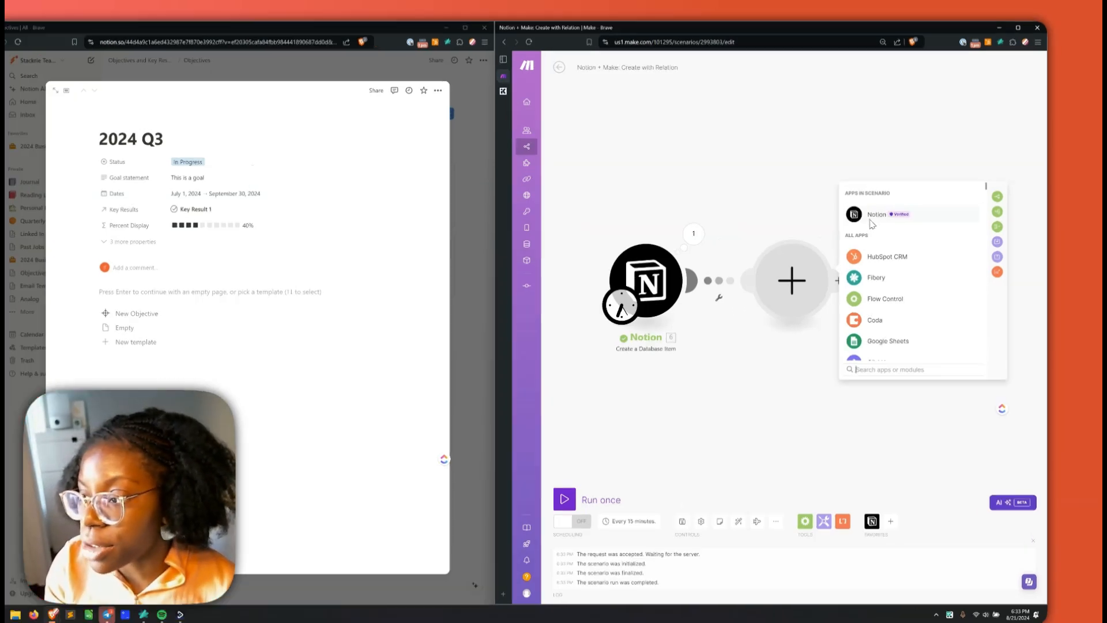
left_click(883, 212)
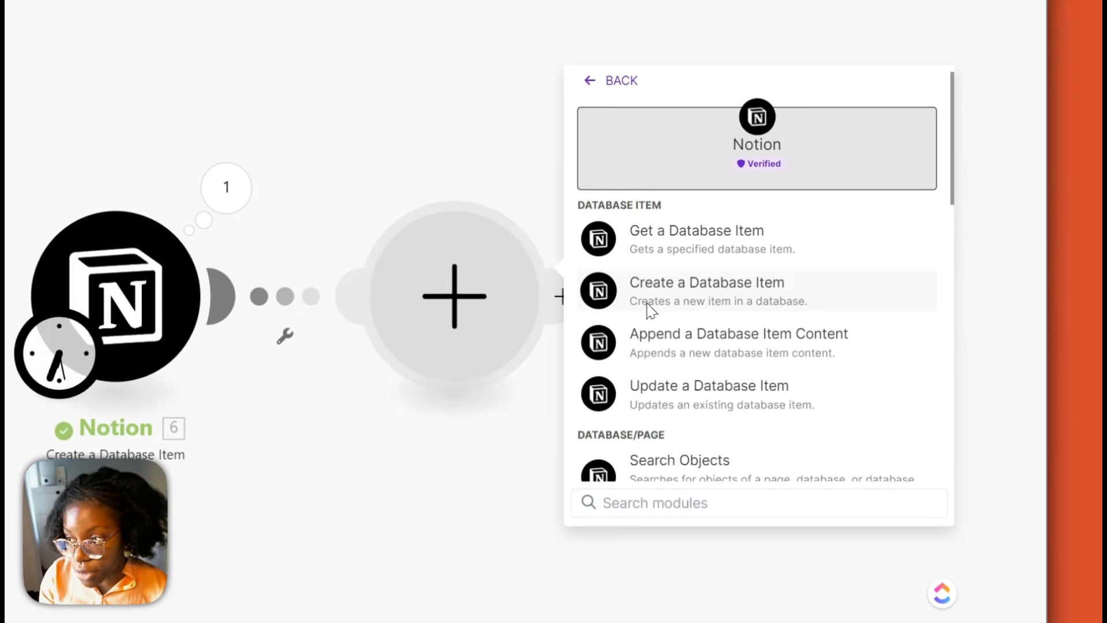
left_click(652, 311)
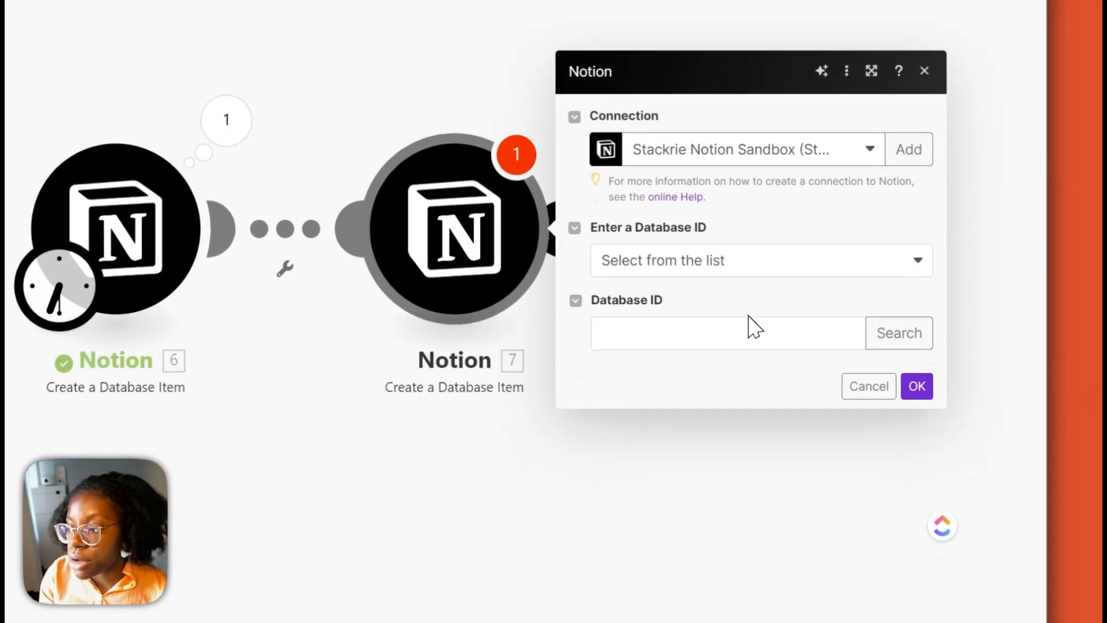
Search for the database with the query "key result" and use the matching key results database for the second Notion module.
left_click(874, 320)
type("key result")
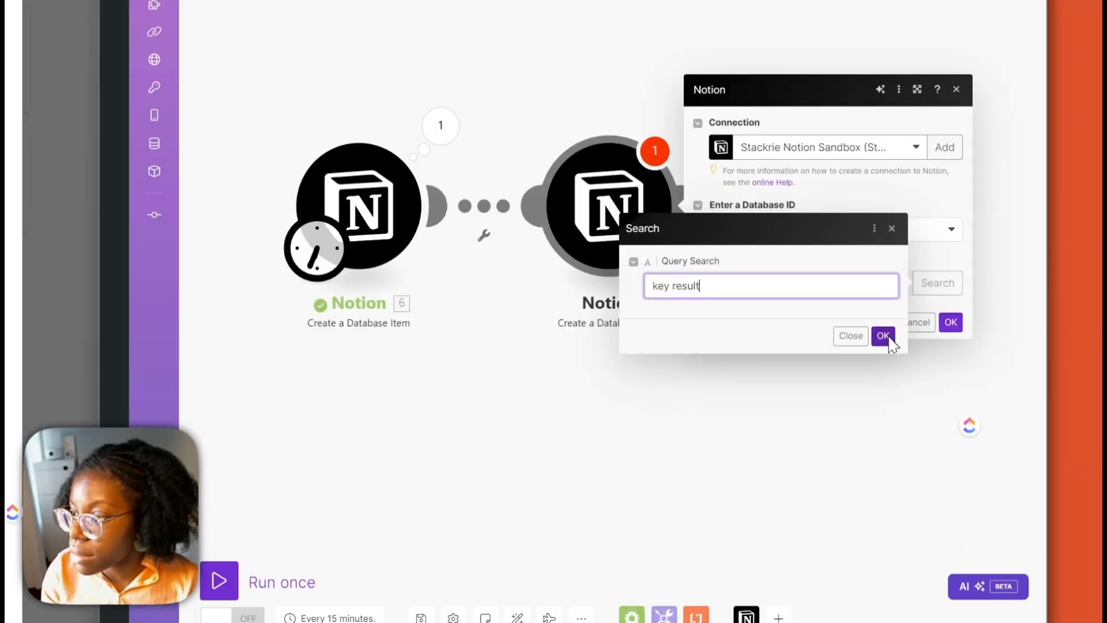
left_click(958, 343)
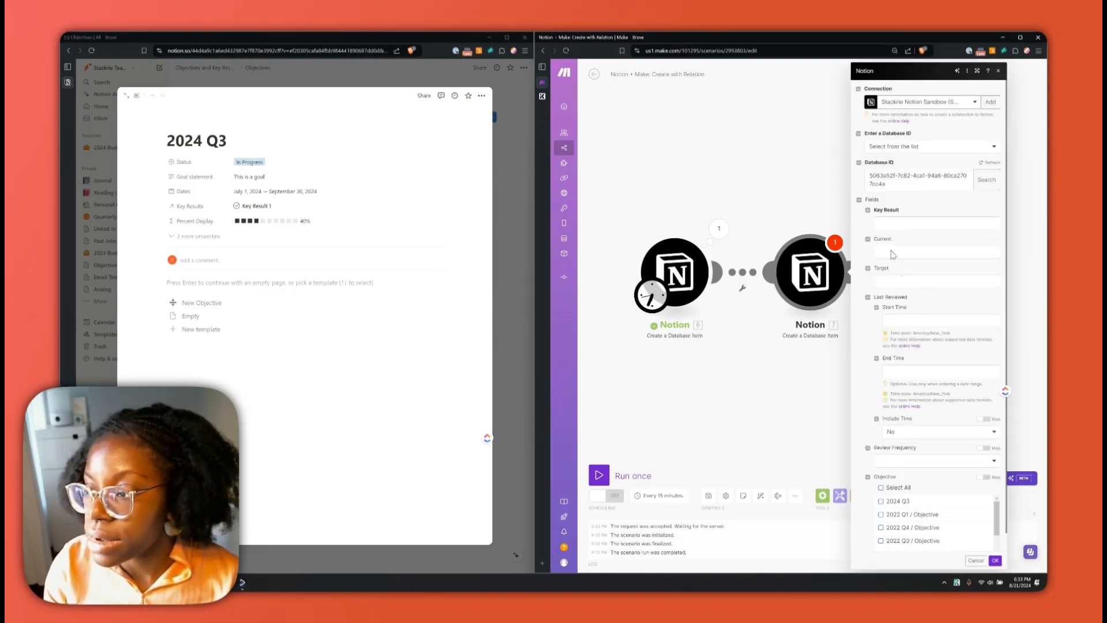
Name the new key result "Q3 Key Result" and set its Current value to 0 and Target to 10.
left_click(911, 225)
type("Q3 Key")
type(" Result")
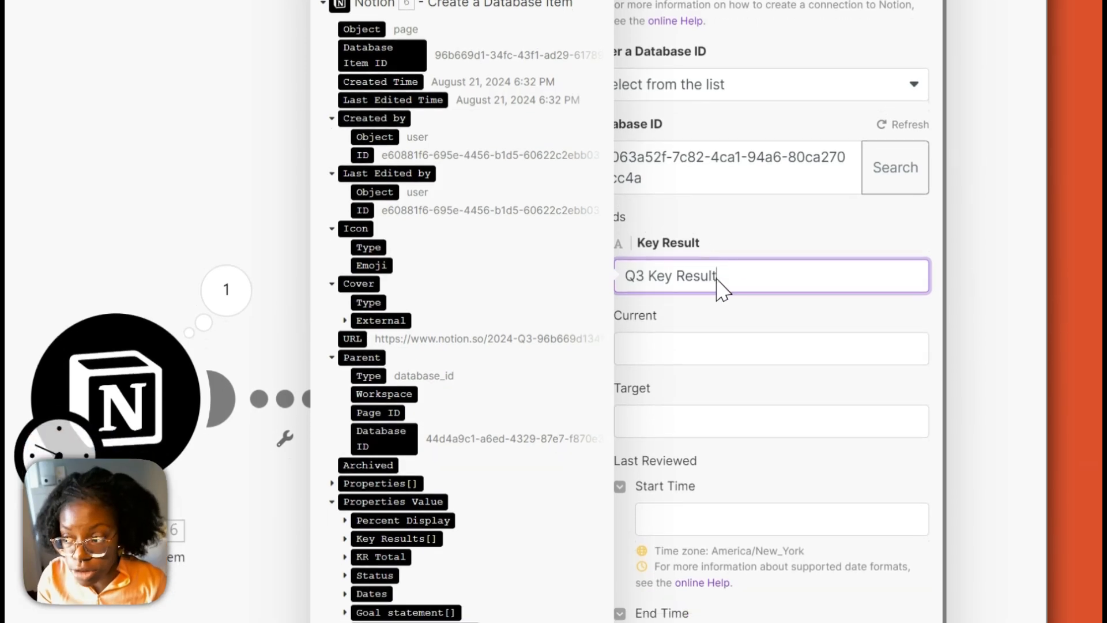
left_click(715, 348)
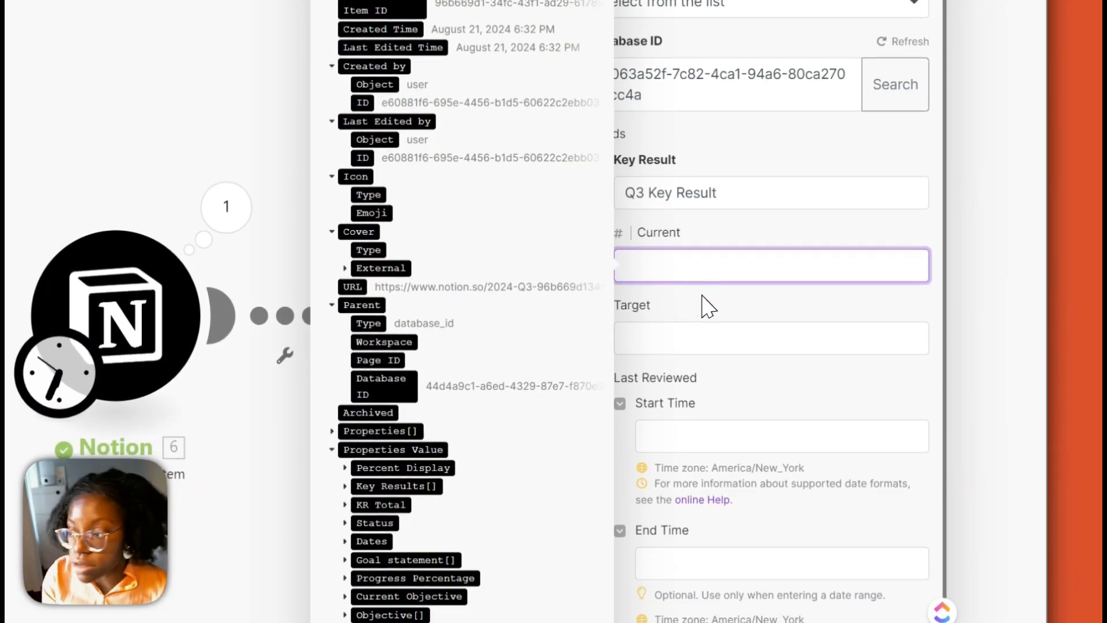
type("0")
left_click(712, 349)
type("1")
left_click(728, 325)
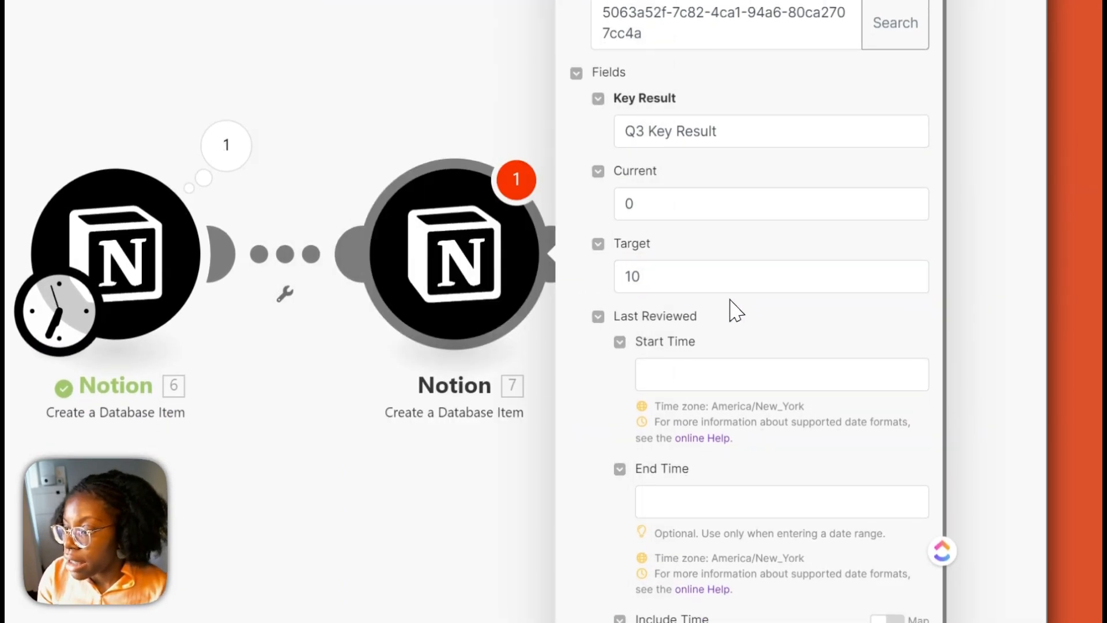
Set the key result's Review Frequency to Monthly.
scroll(686, 334, "down", 1)
scroll(690, 352, "down", 5)
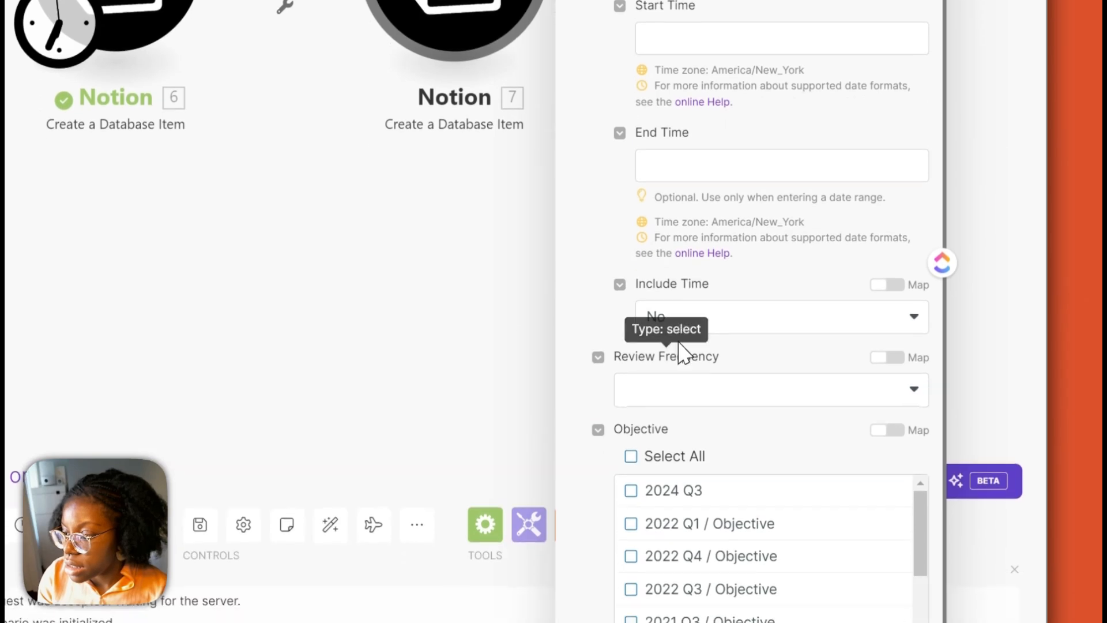
left_click(691, 371)
left_click(707, 393)
scroll(866, 466, "down", 1)
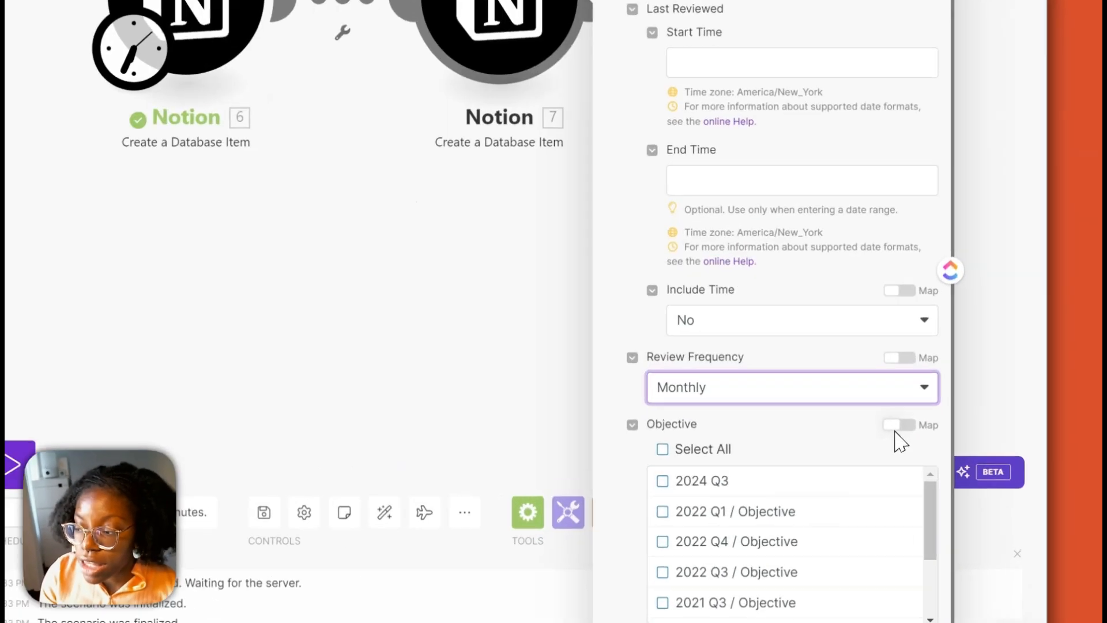
Switch the Objective relation to mapping, map it to the Database Item ID from the first Notion module, and save the module settings.
left_click(983, 458)
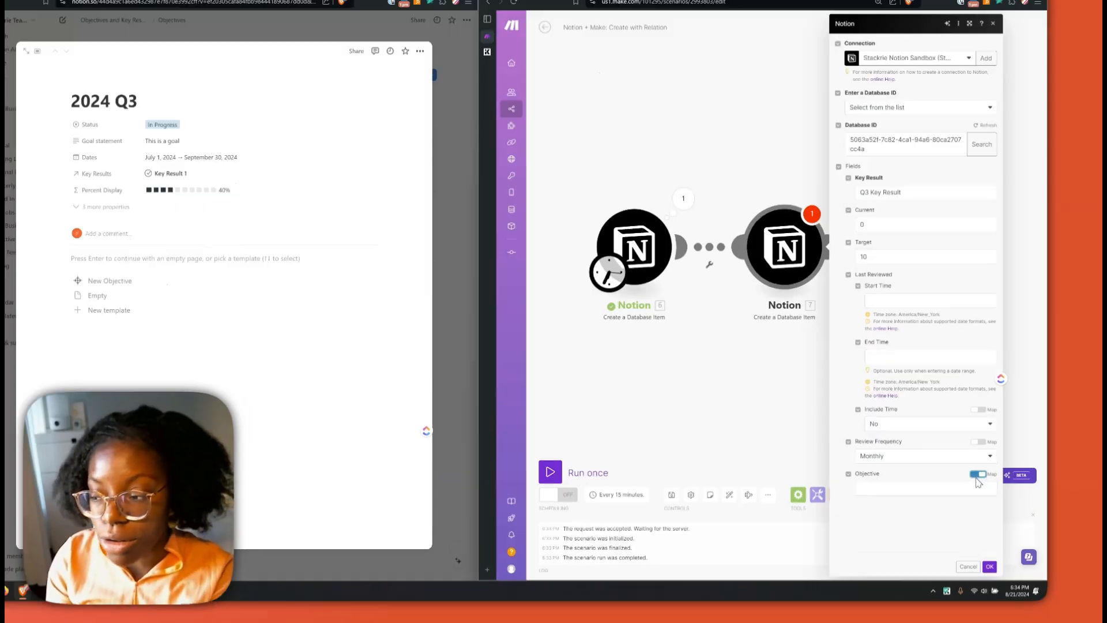
left_click(980, 490)
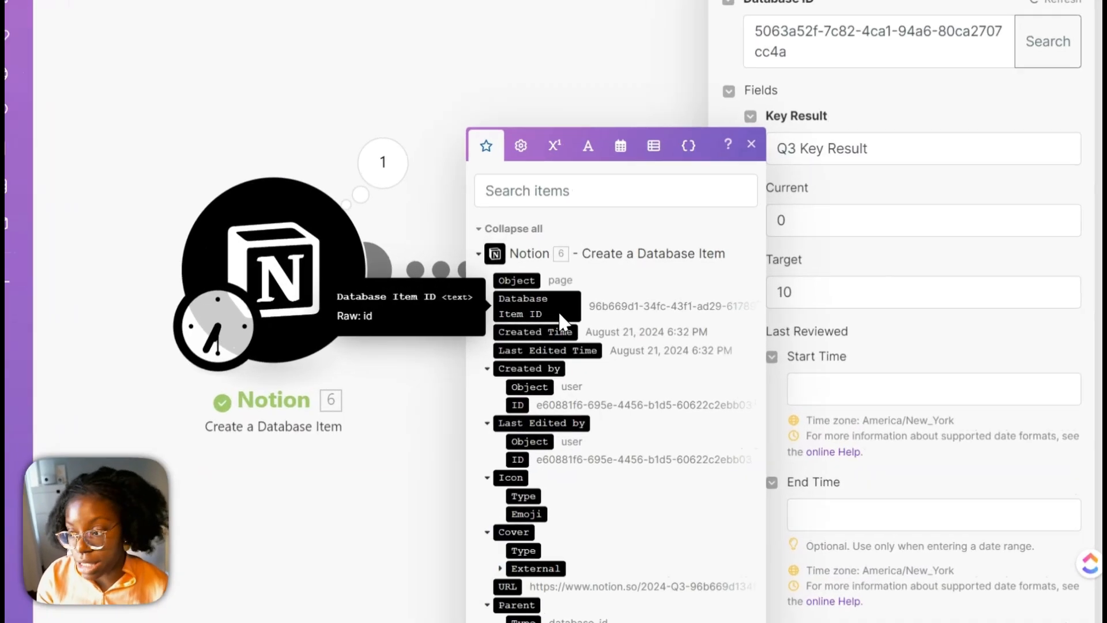
left_click(792, 293)
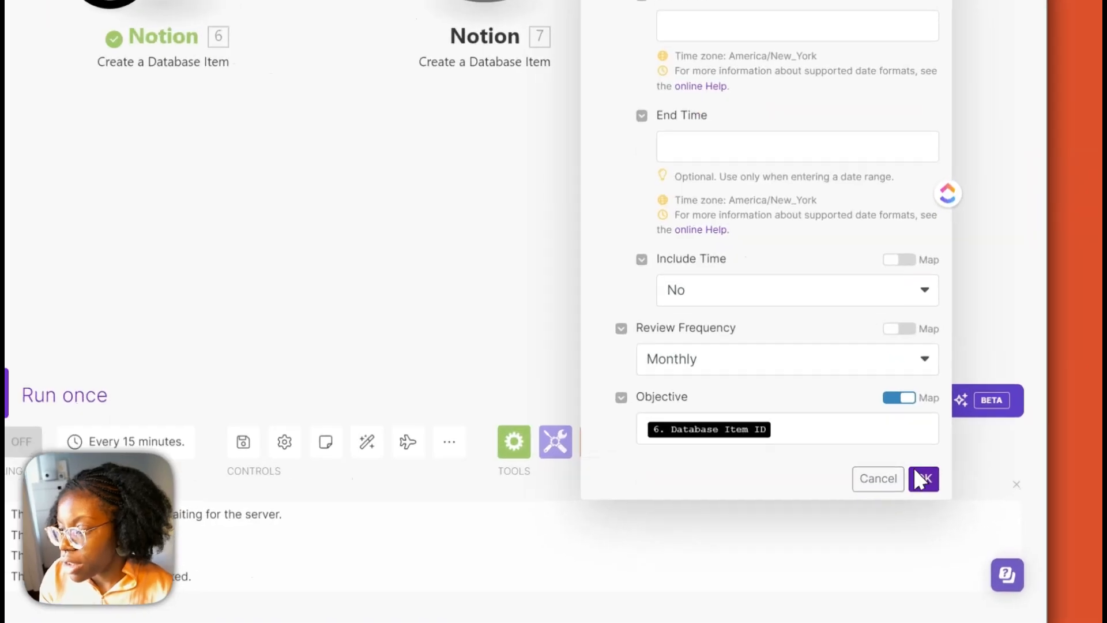
left_click(995, 511)
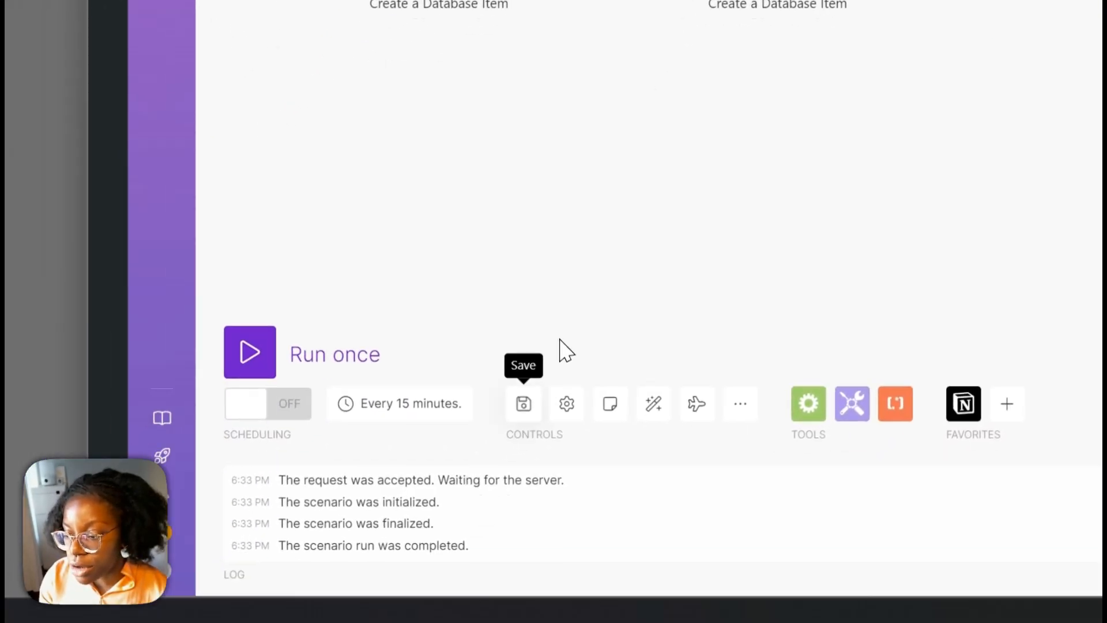
Run the scenario once, and check the new 2024 Q3 objective and its related Q3 Key Result page in Notion.
left_click(250, 352)
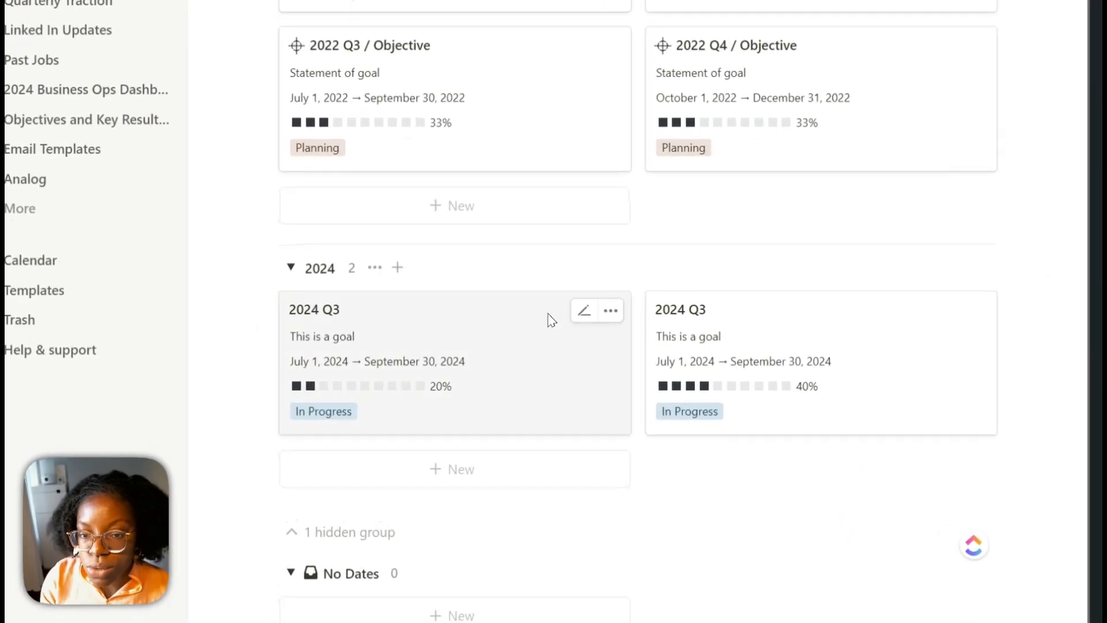
left_click(315, 345)
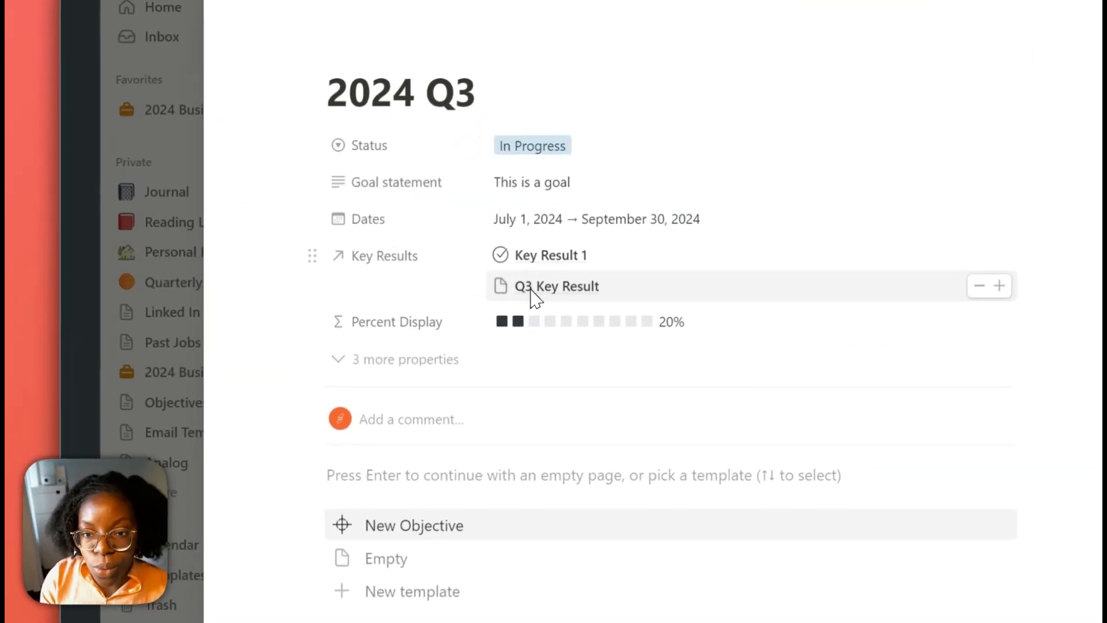
left_click(532, 289)
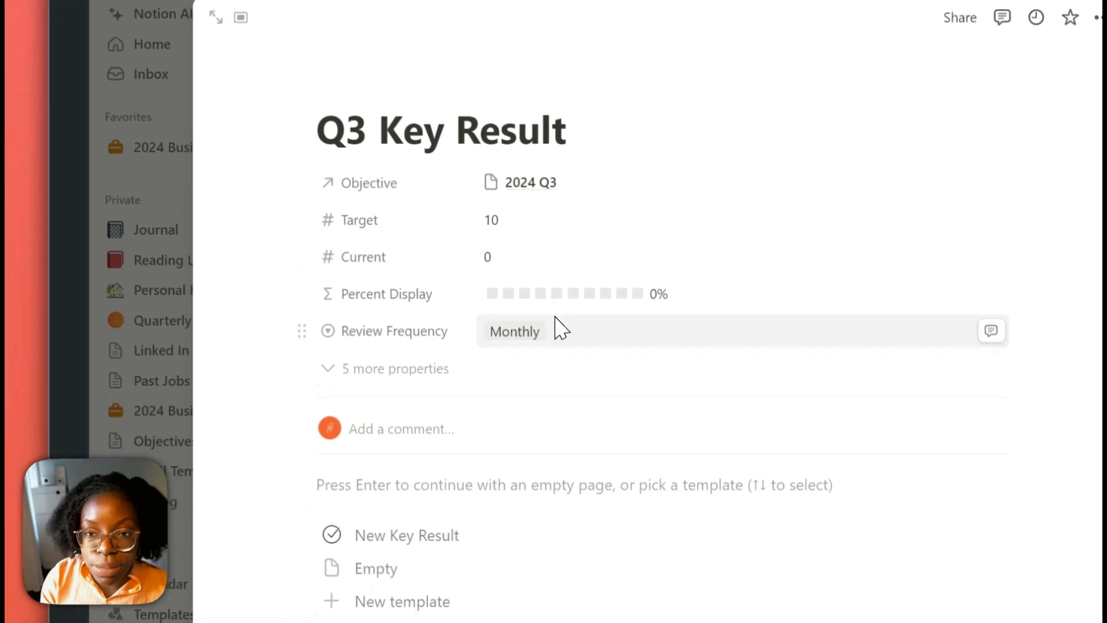